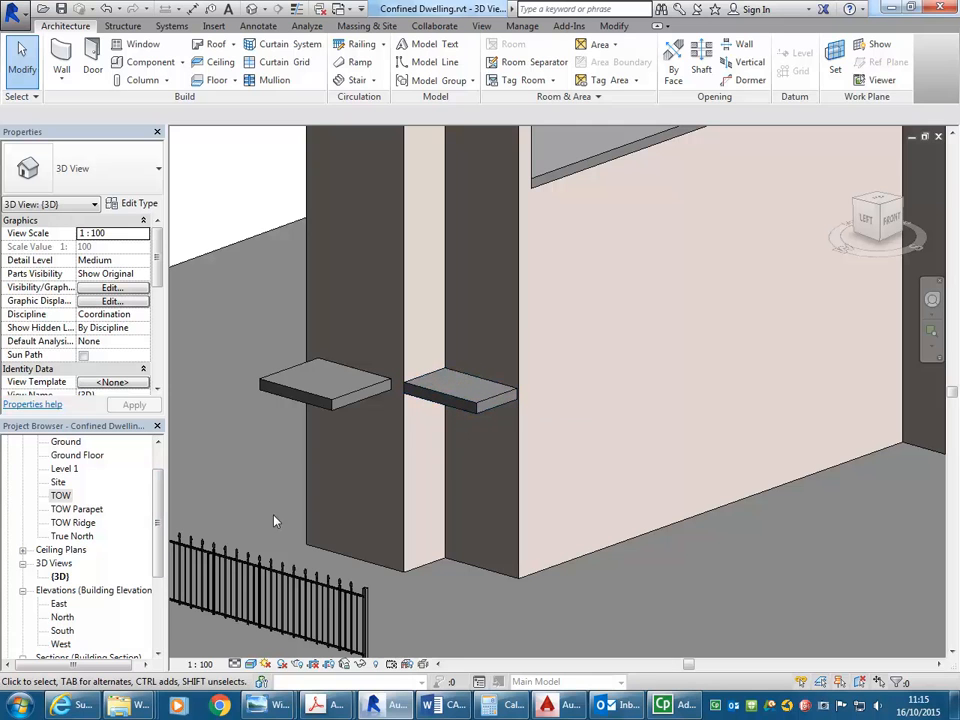
Step: Open the Ground Floor plan and frame the stepped end of the building
click(60, 495)
scroll(70, 505, up, 1)
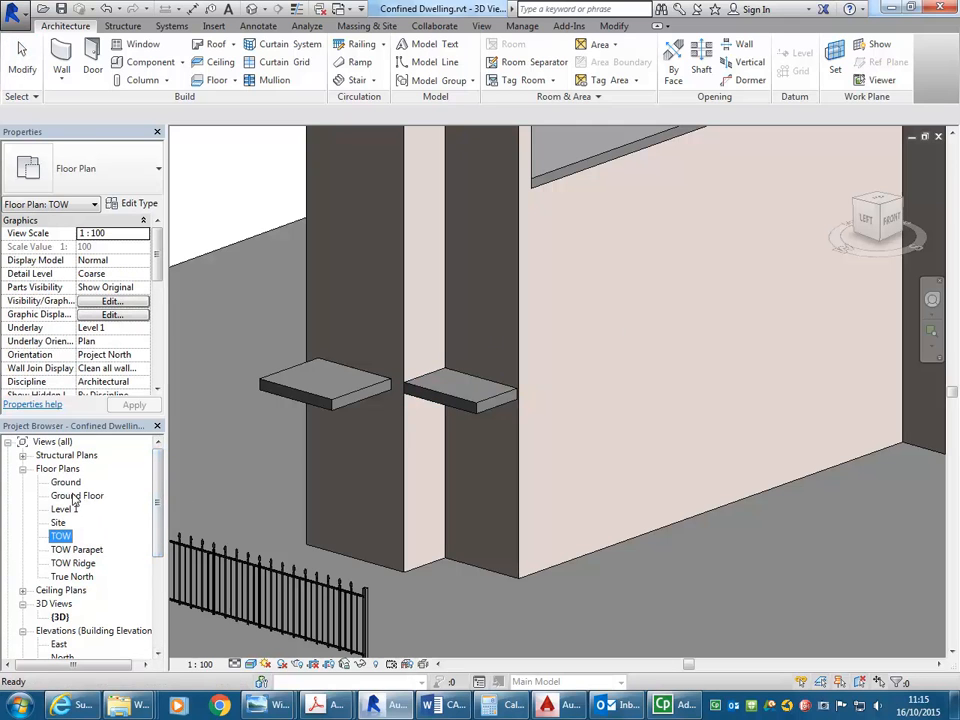
double_click(76, 496)
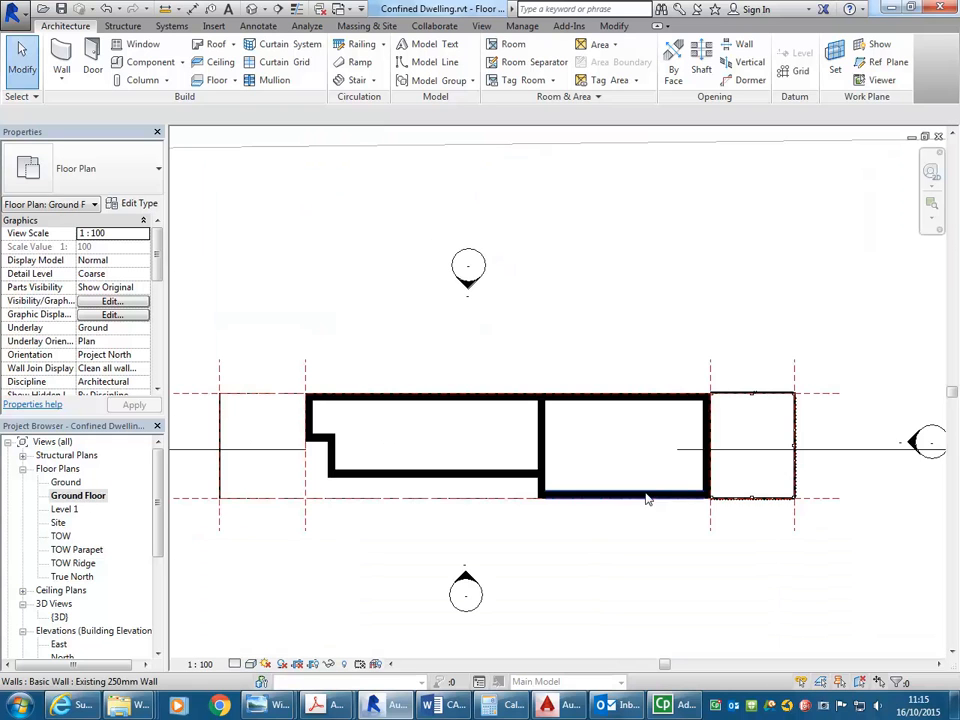
scroll(289, 452, up, 3)
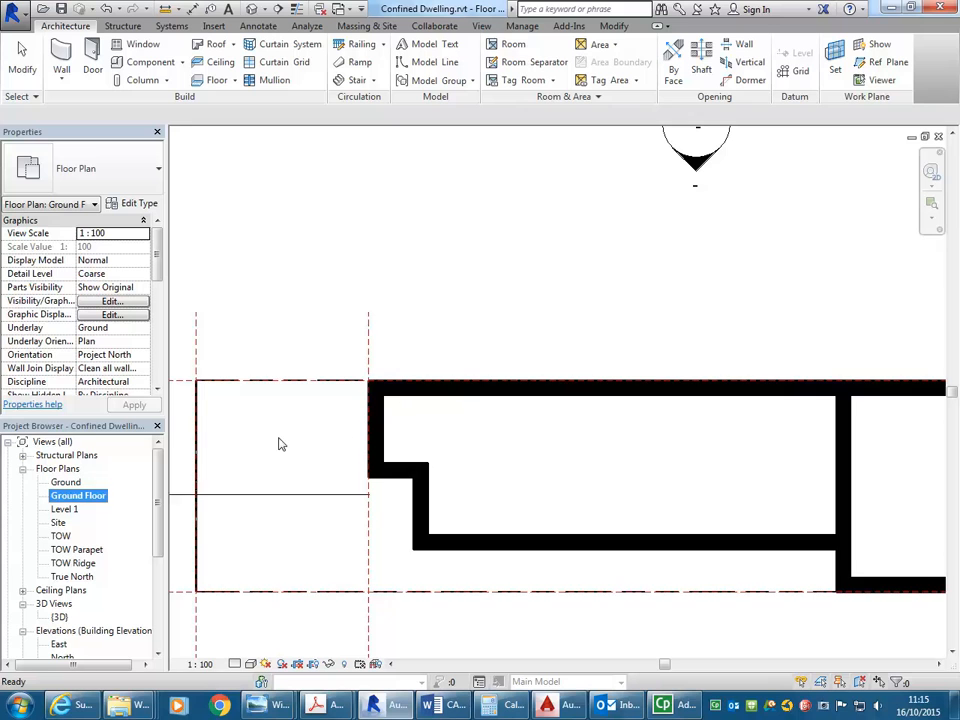
scroll(300, 437, up, 2)
middle_drag(296, 437, 397, 432)
middle_drag(325, 337, 347, 320)
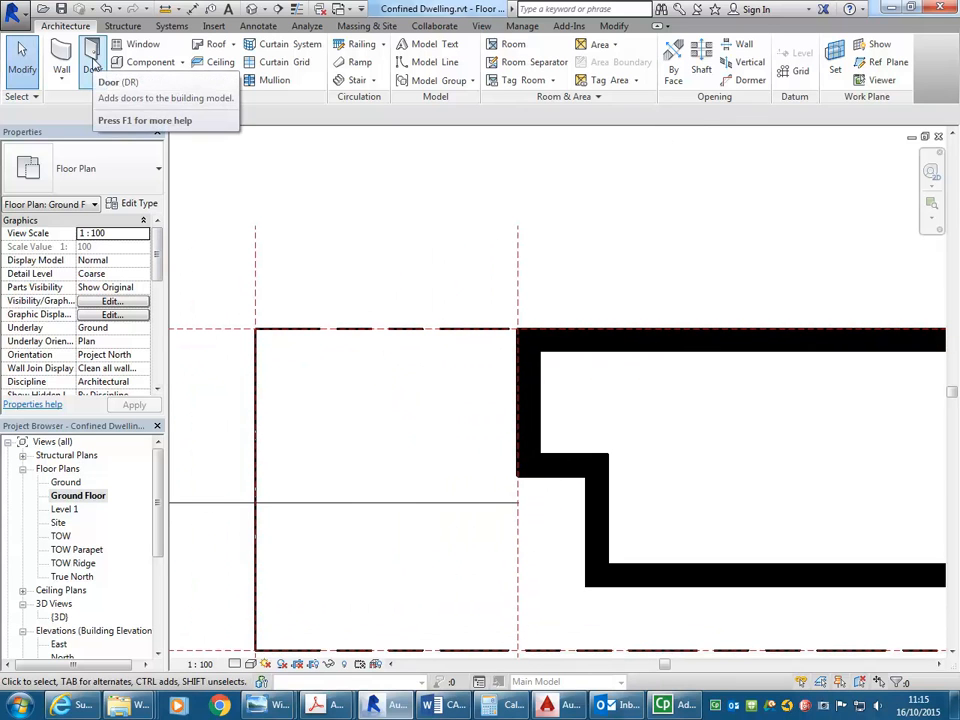
Step: Start placing a door, dismiss the save reminder, and load the Single - Timber Frame (AUS) family from the Australian Doors library
click(95, 65)
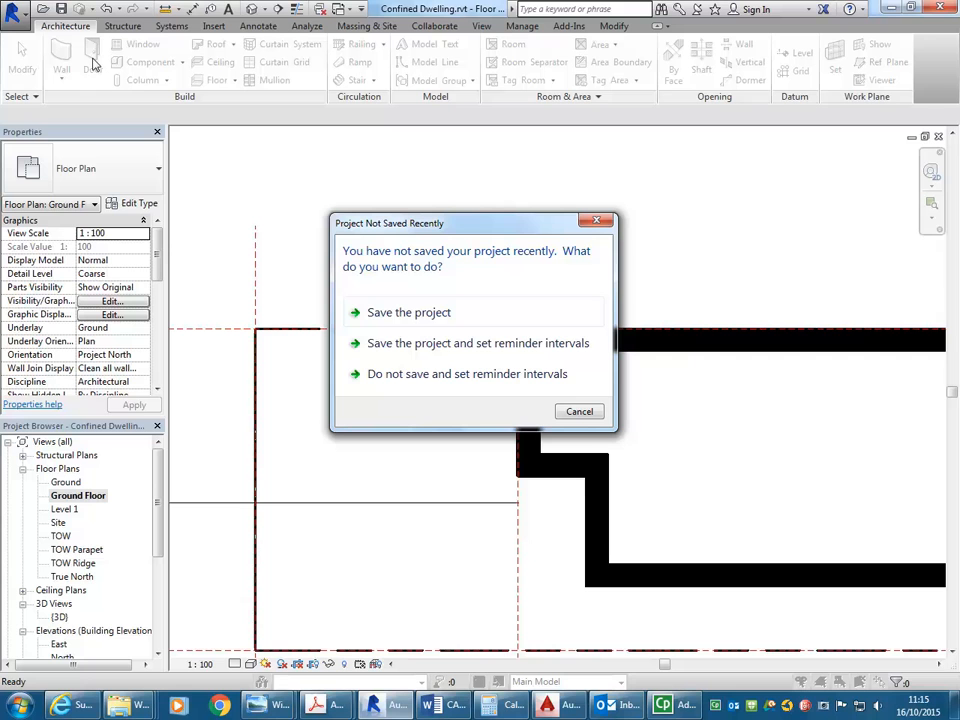
click(579, 412)
scroll(375, 251, down, 1)
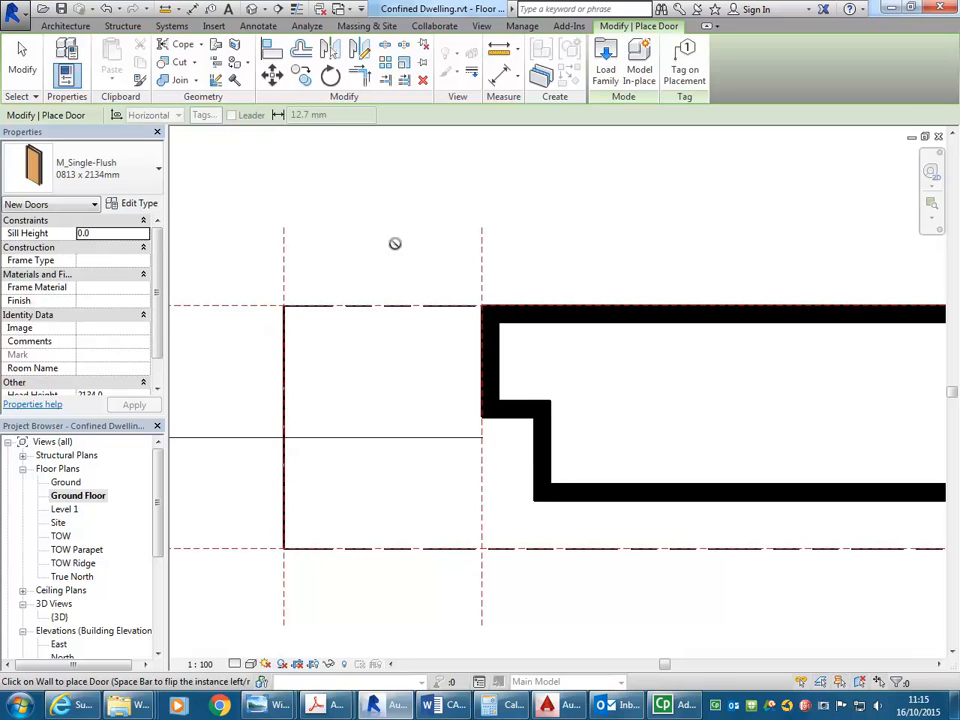
click(133, 178)
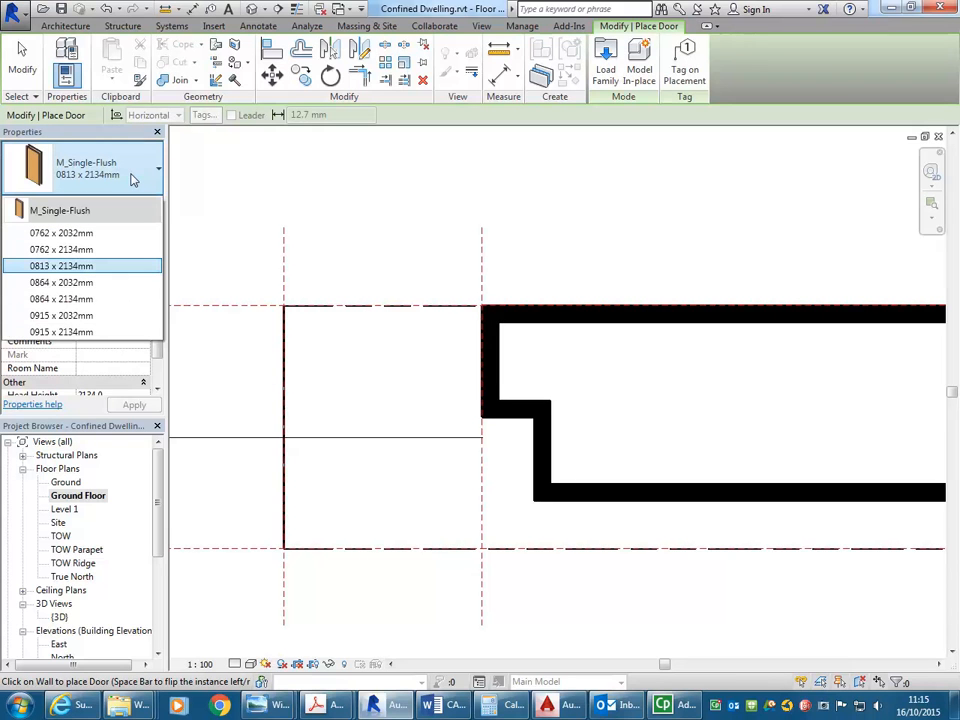
click(133, 178)
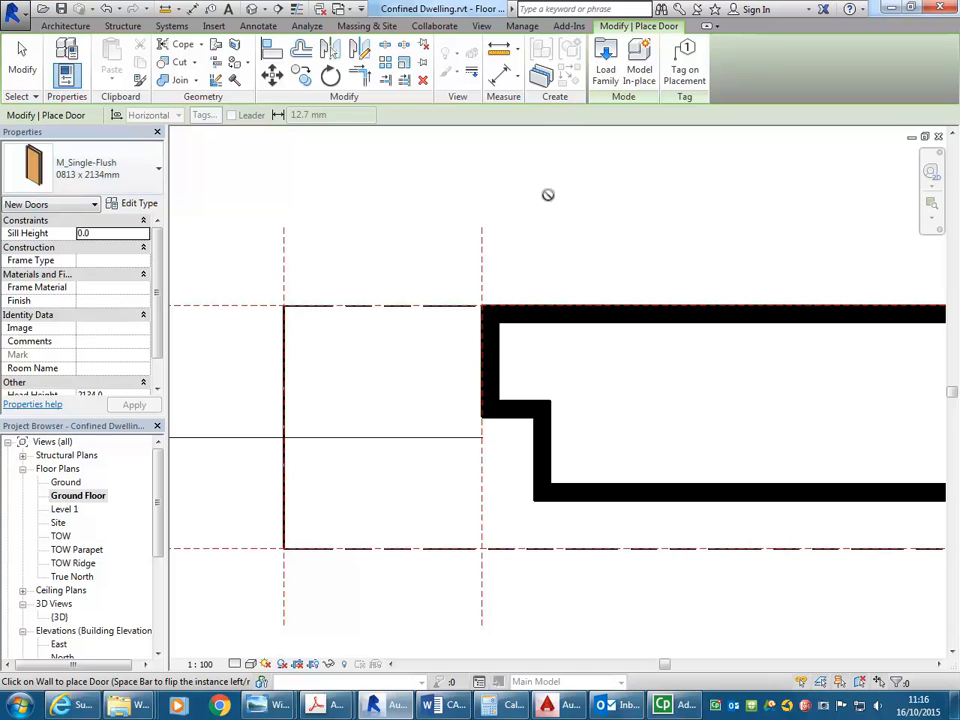
click(605, 52)
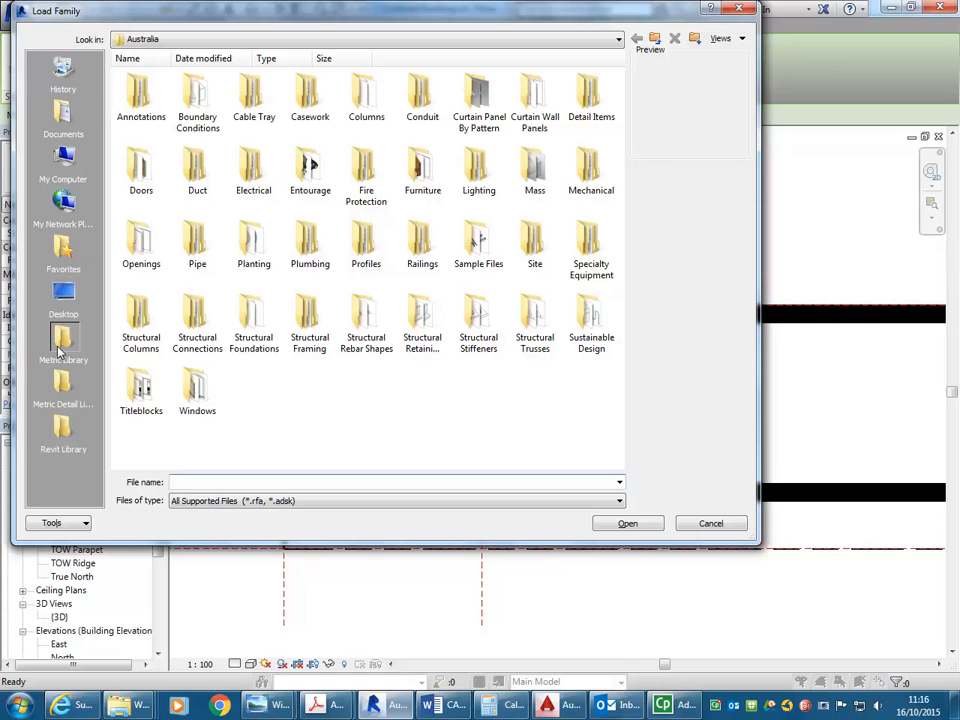
double_click(140, 168)
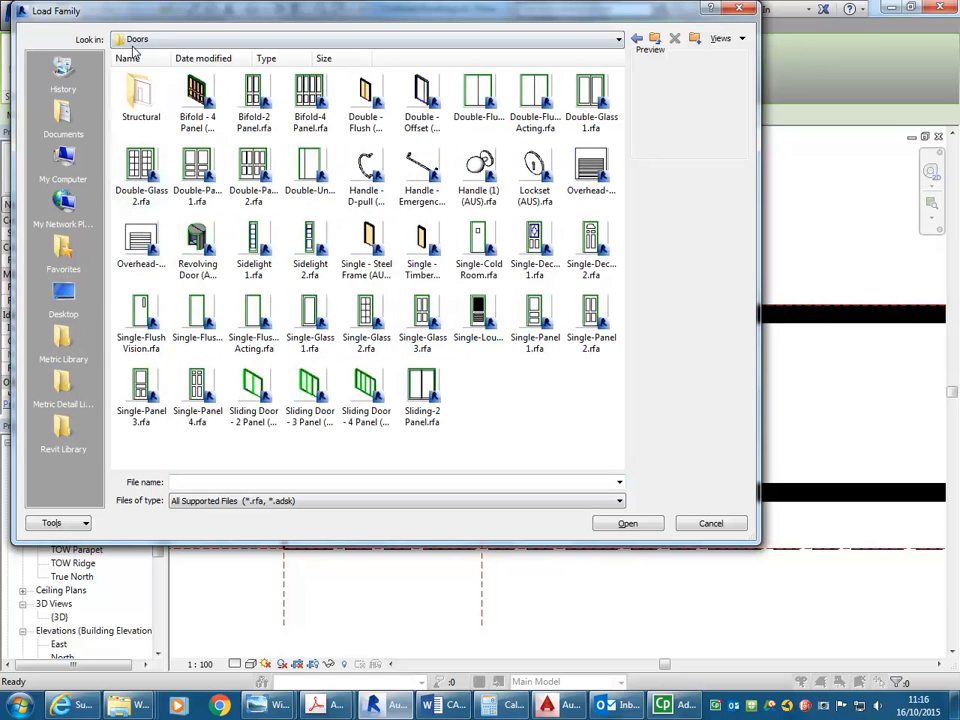
click(64, 342)
double_click(141, 170)
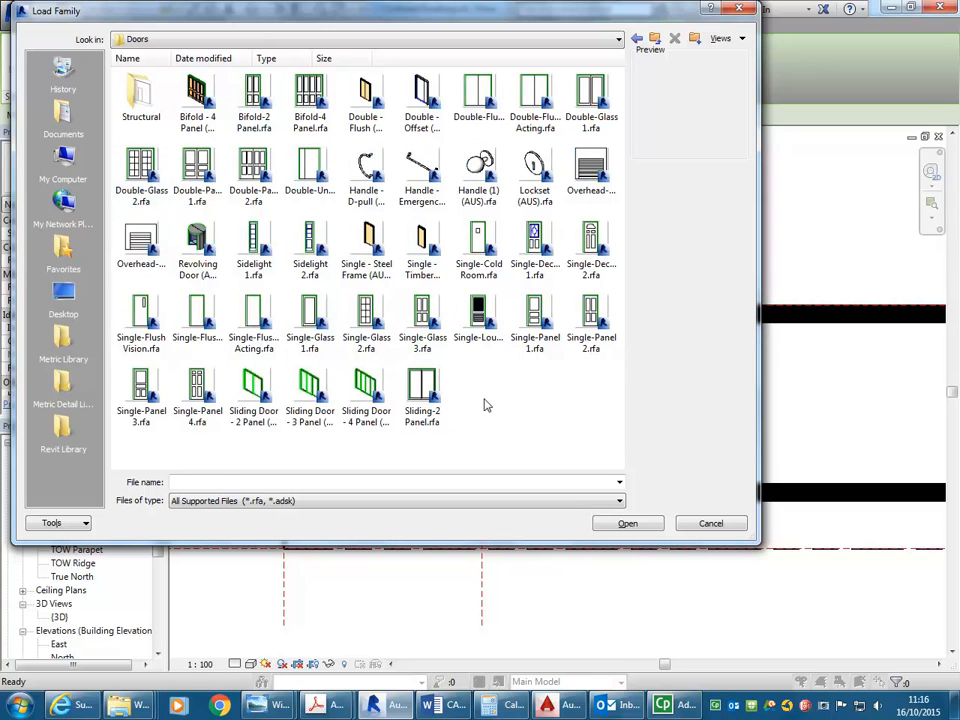
click(366, 258)
click(421, 255)
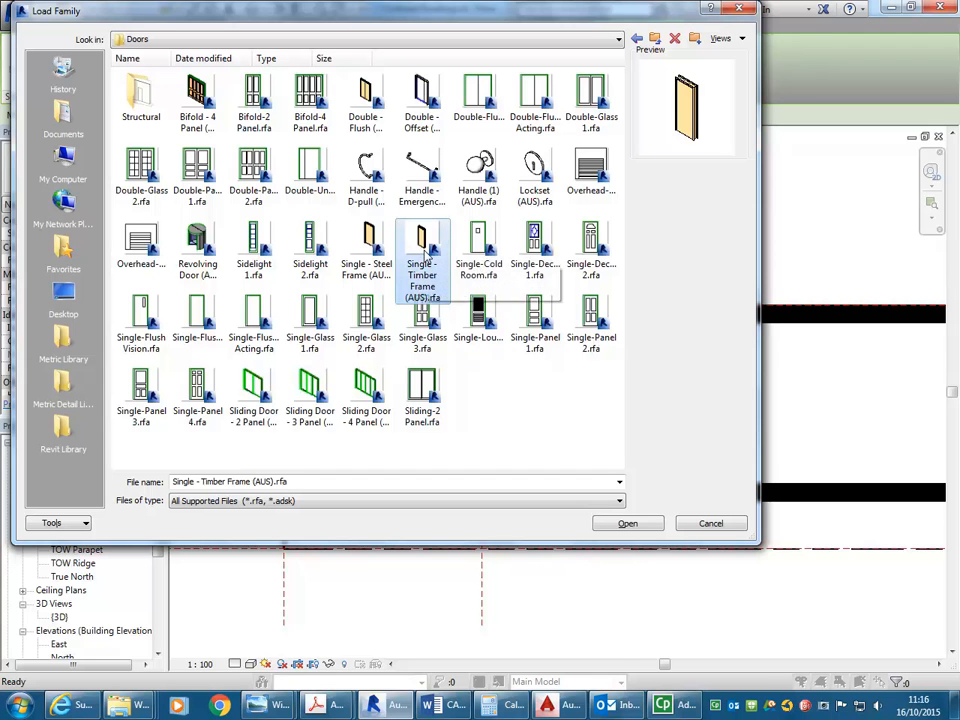
double_click(424, 252)
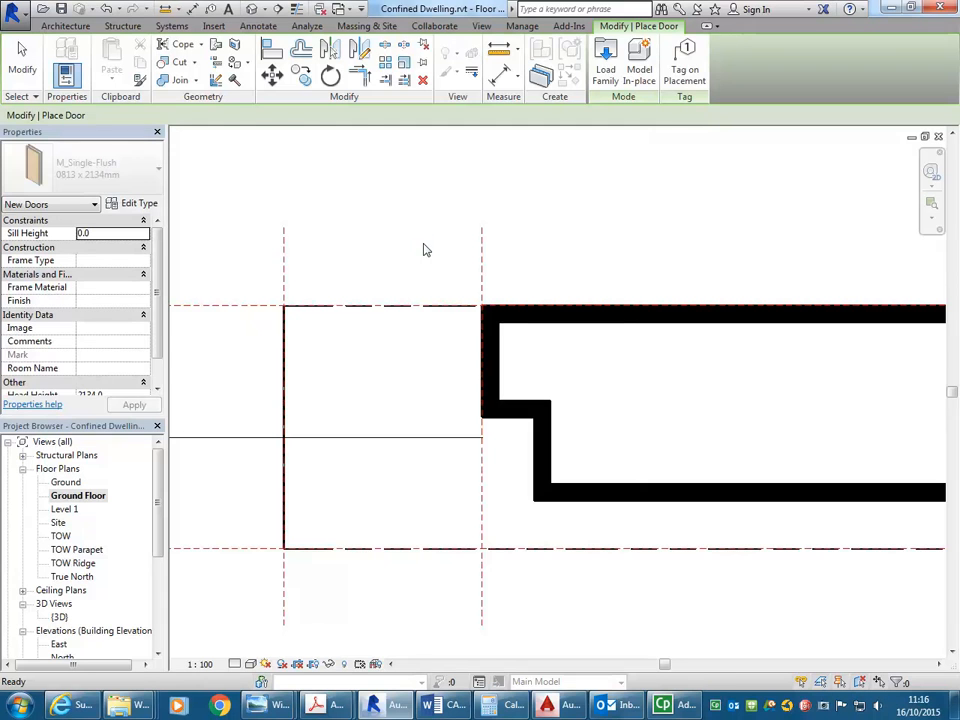
Step: Load the Single - Timber Frame (AUS) door family from the Doors library again
middle_drag(557, 431, 528, 413)
scroll(465, 416, up, 2)
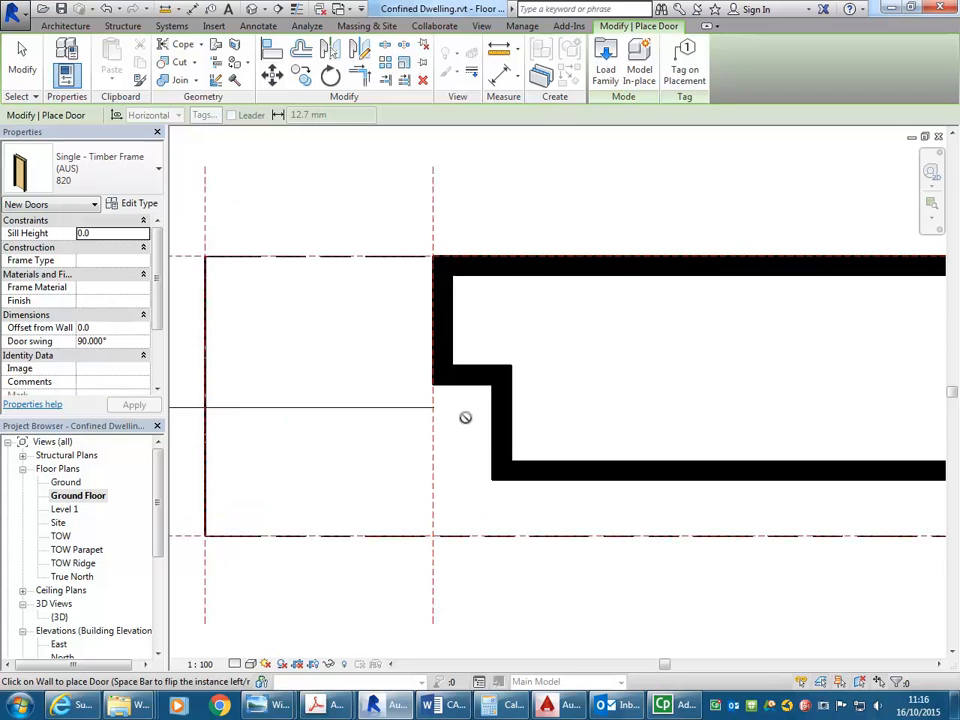
click(604, 72)
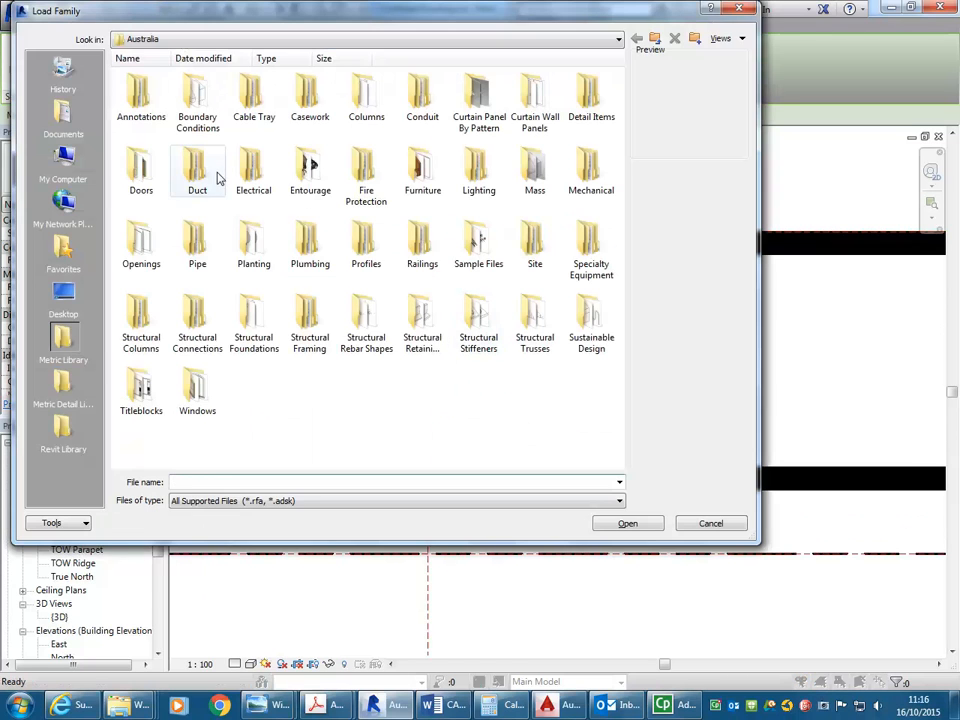
double_click(140, 165)
click(420, 240)
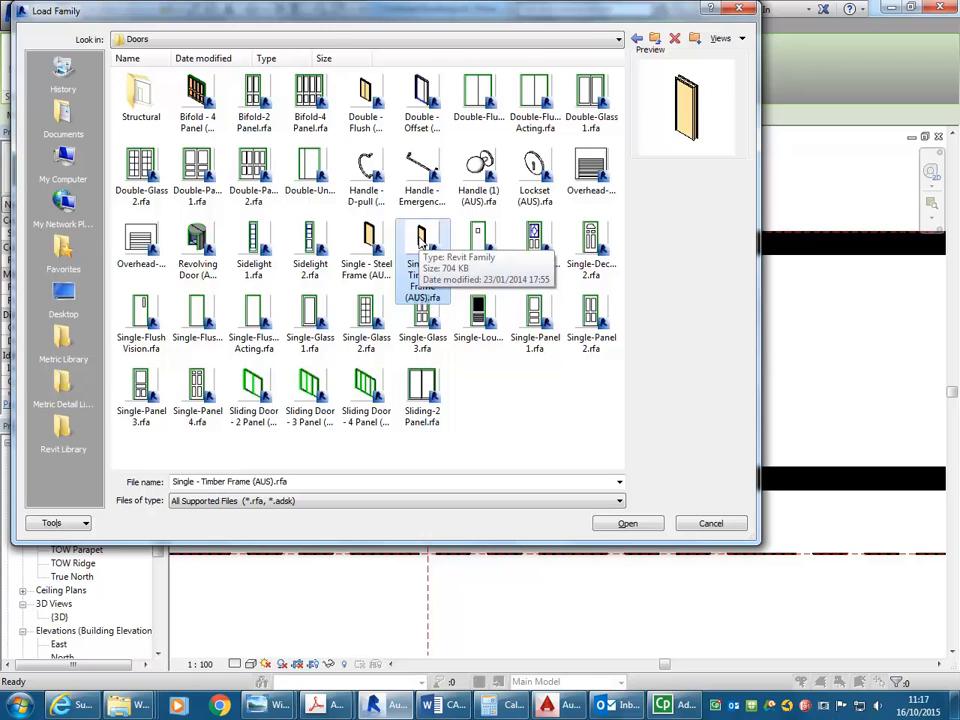
double_click(421, 240)
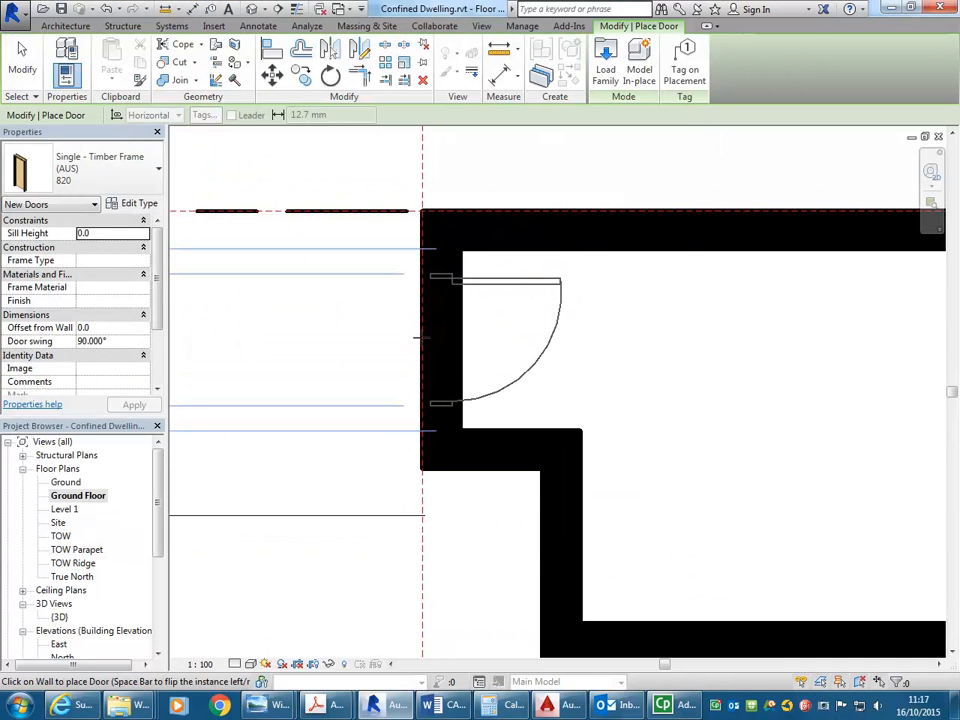
Step: Place the 820 timber-frame door in the short end wall, centred between the adjoining walls and swinging into the building
middle_drag(418, 337, 600, 347)
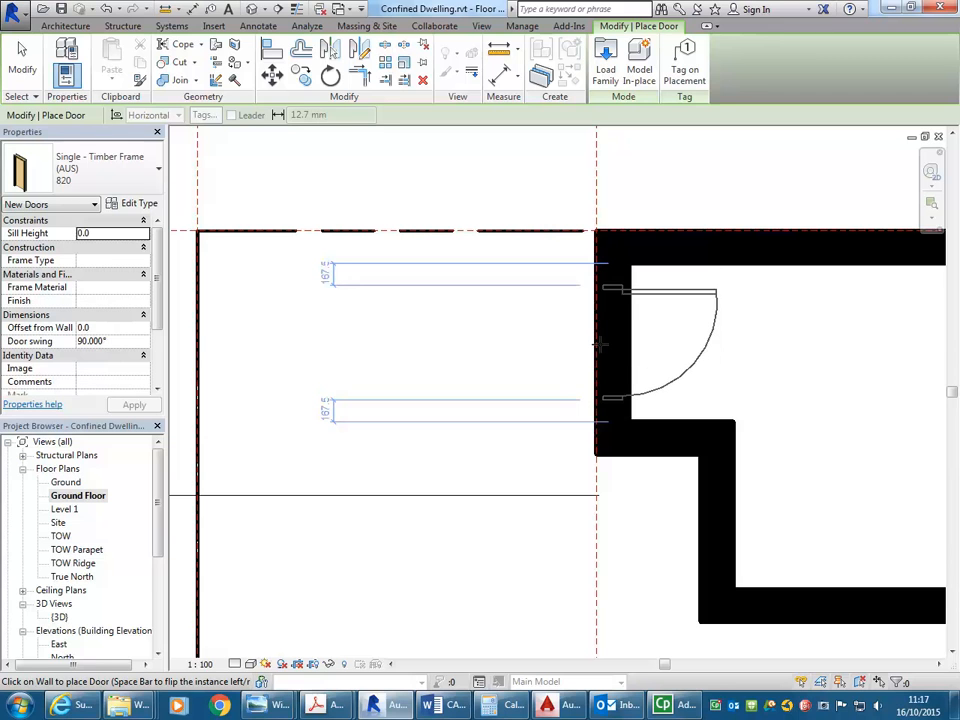
scroll(600, 344, down, 1)
middle_drag(600, 344, 579, 337)
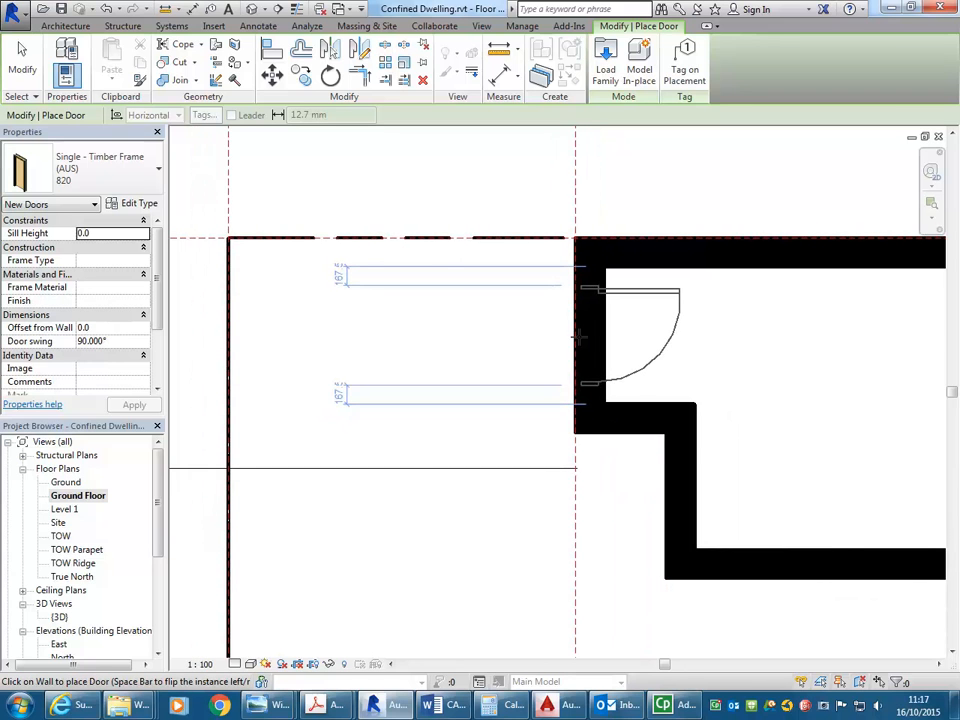
scroll(578, 337, up, 1)
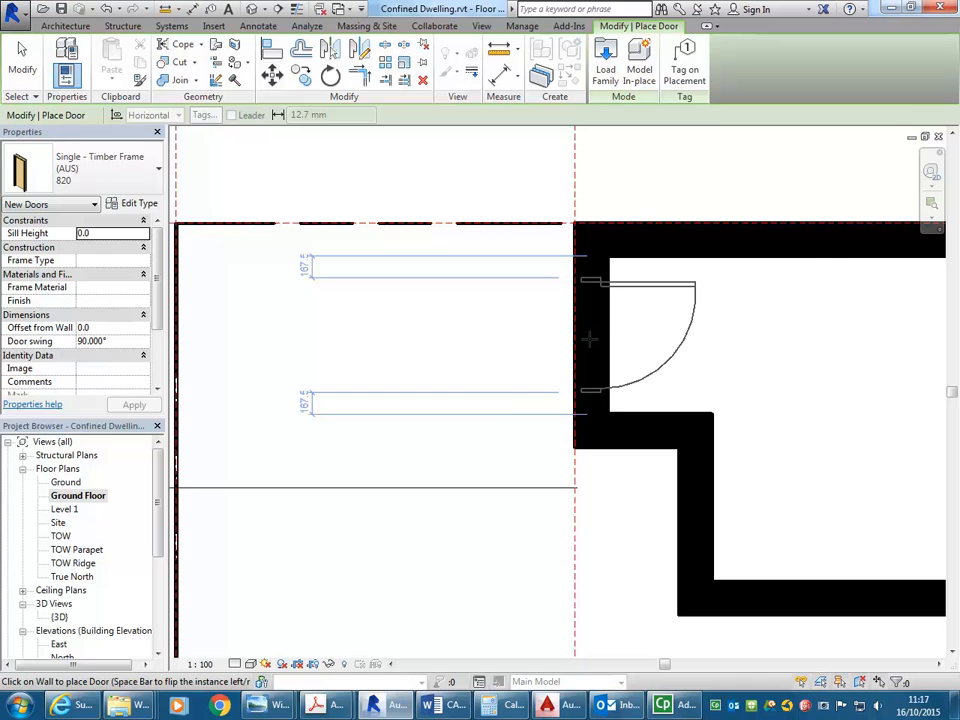
click(590, 340)
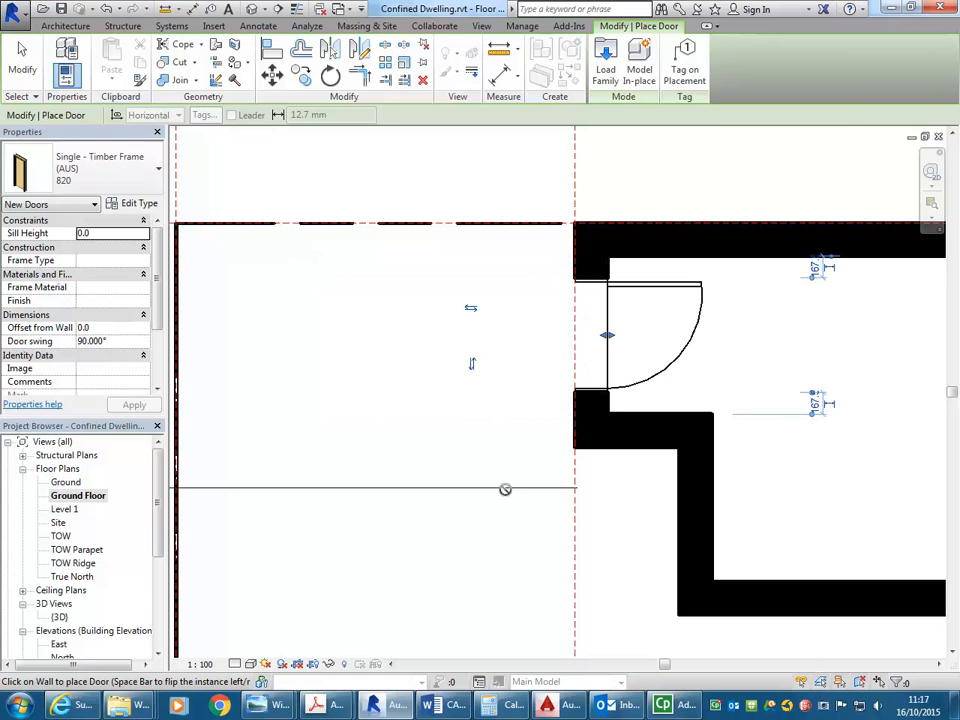
Step: Browse the house photos in Windows Photo Viewer to examine the upper and lower entrance doors and the front stairs, and return to Revit
click(258, 705)
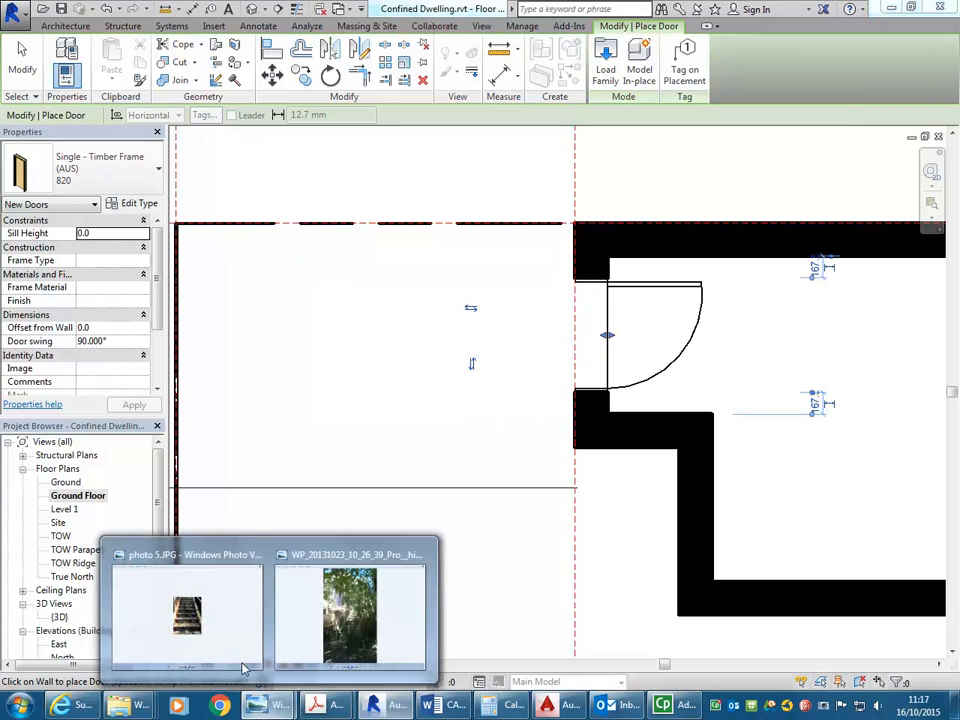
click(399, 621)
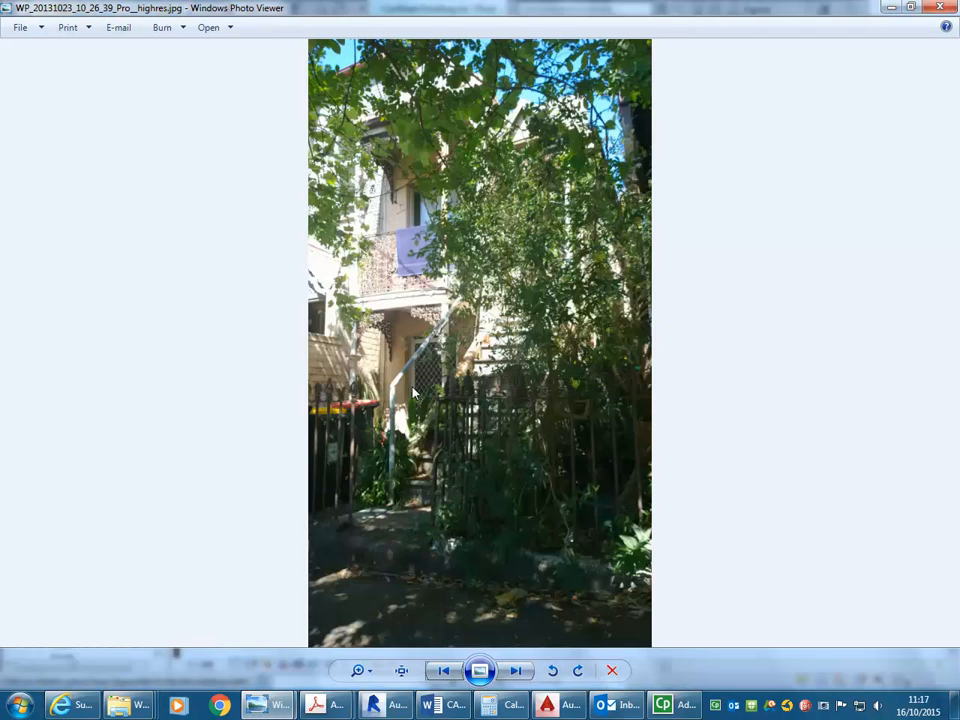
click(445, 672)
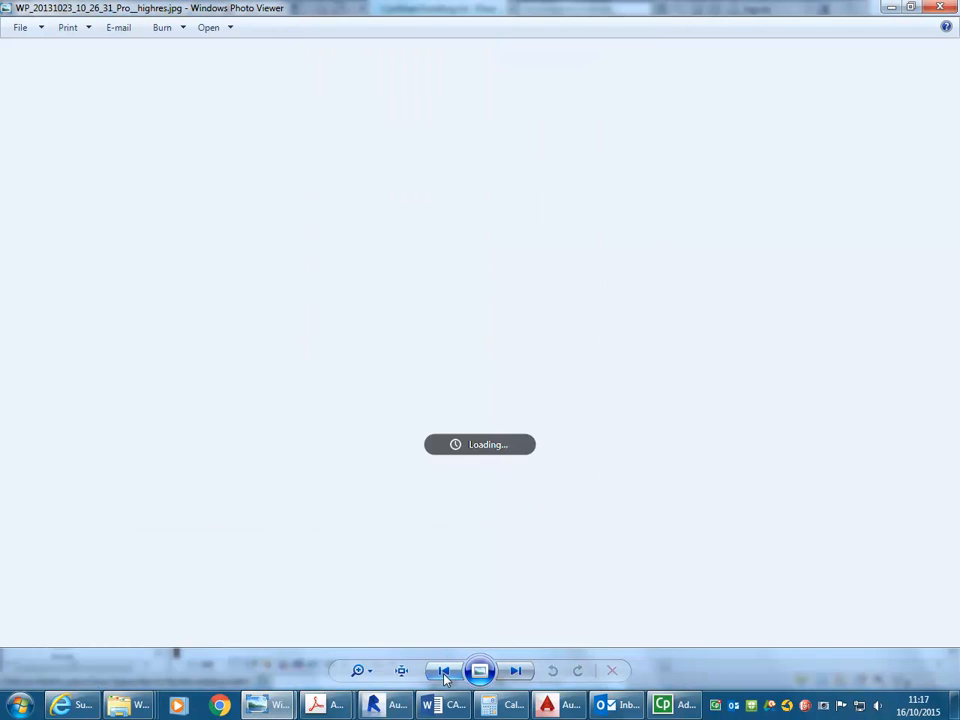
click(445, 672)
click(445, 672)
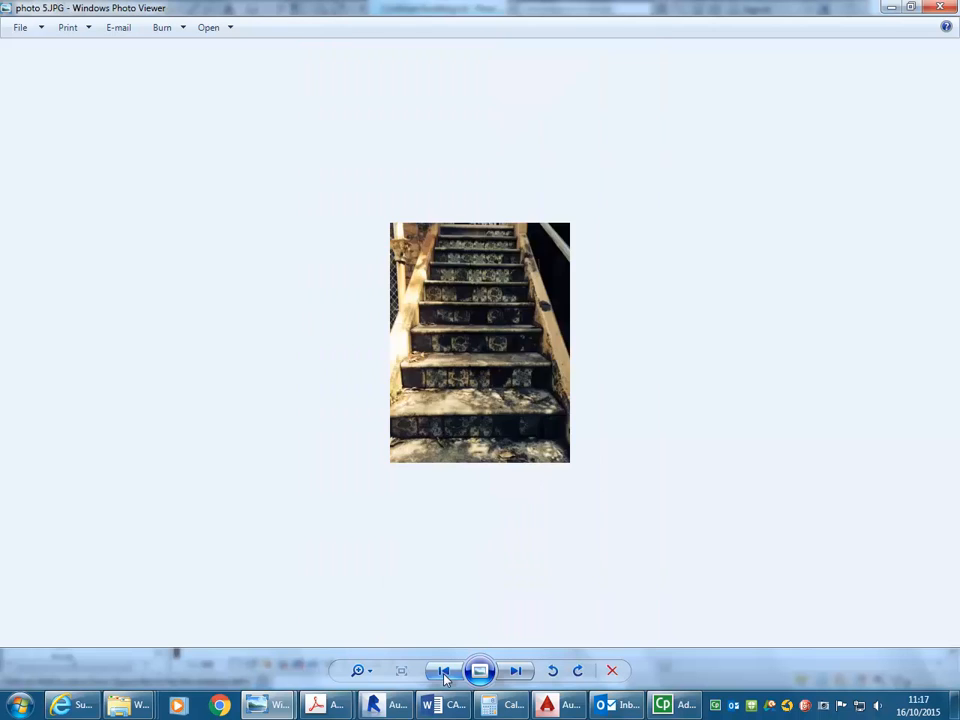
click(445, 672)
click(445, 672)
click(445, 672)
click(445, 672)
click(445, 672)
click(445, 672)
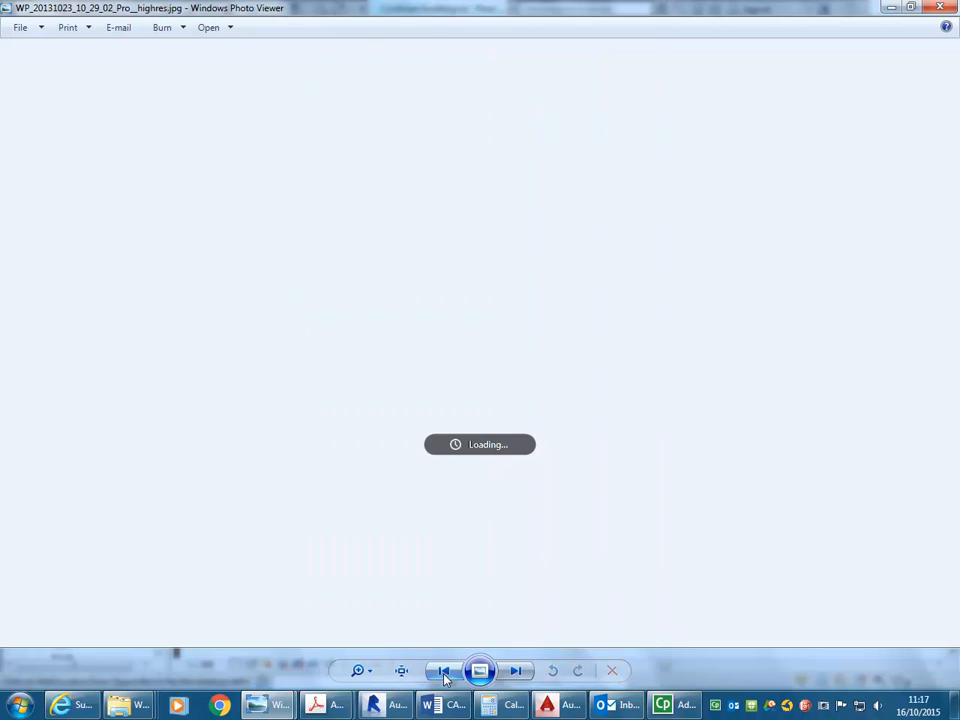
click(445, 672)
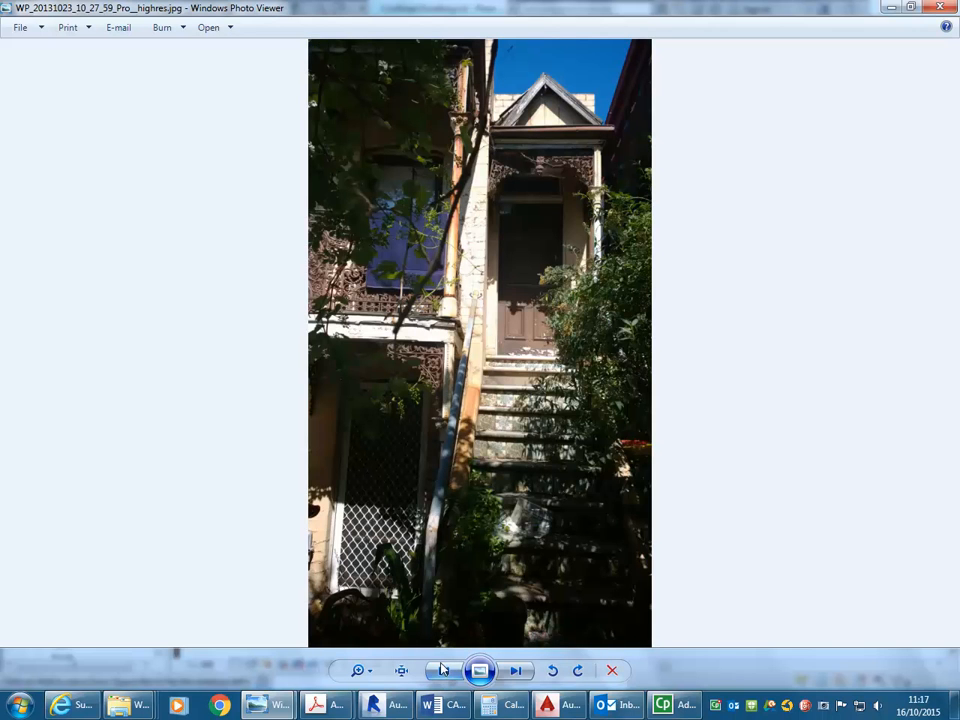
click(445, 672)
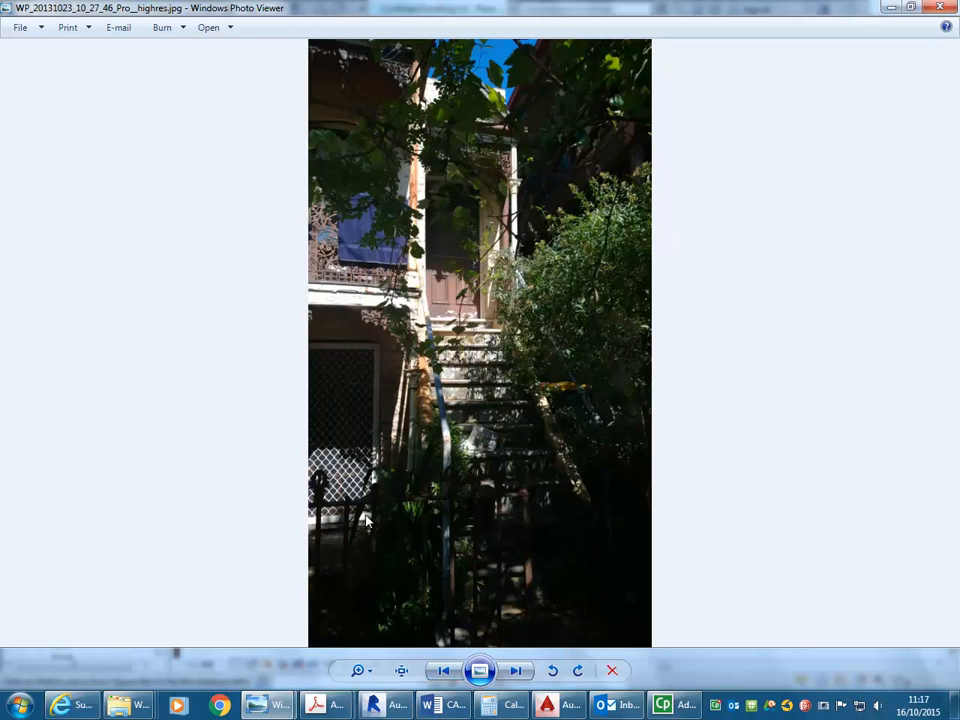
scroll(349, 438, up, 2)
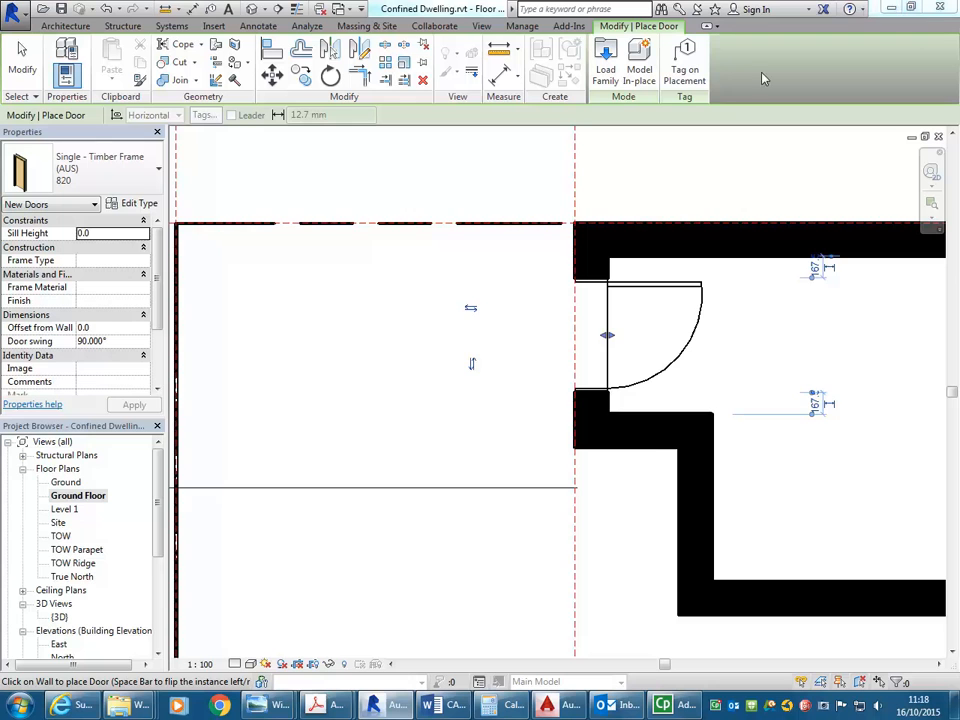
middle_drag(621, 330, 555, 329)
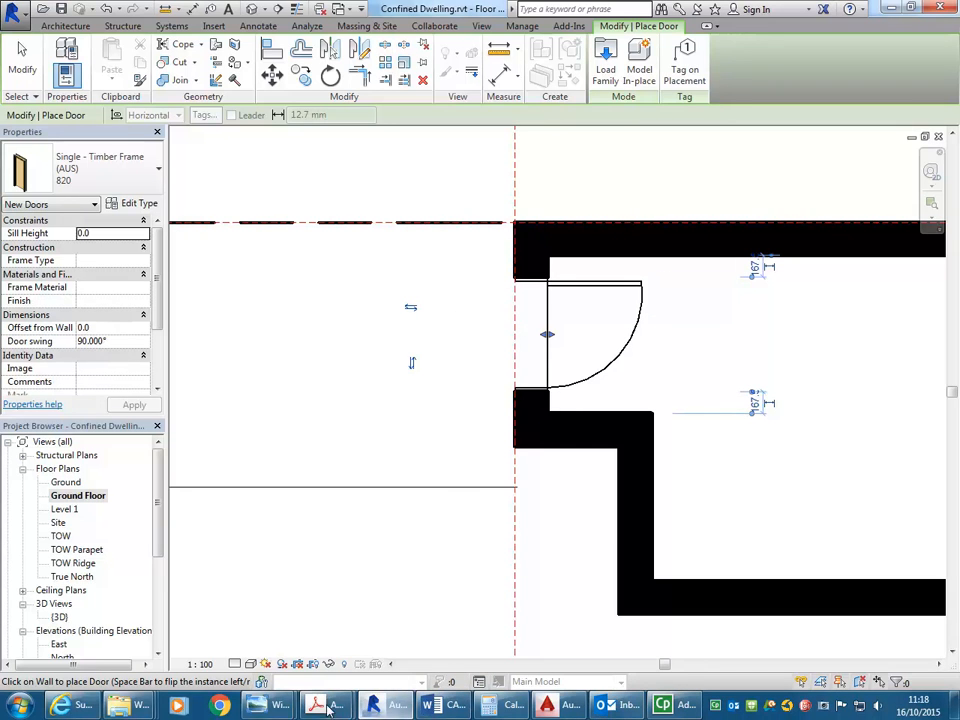
mouse_move(257, 705)
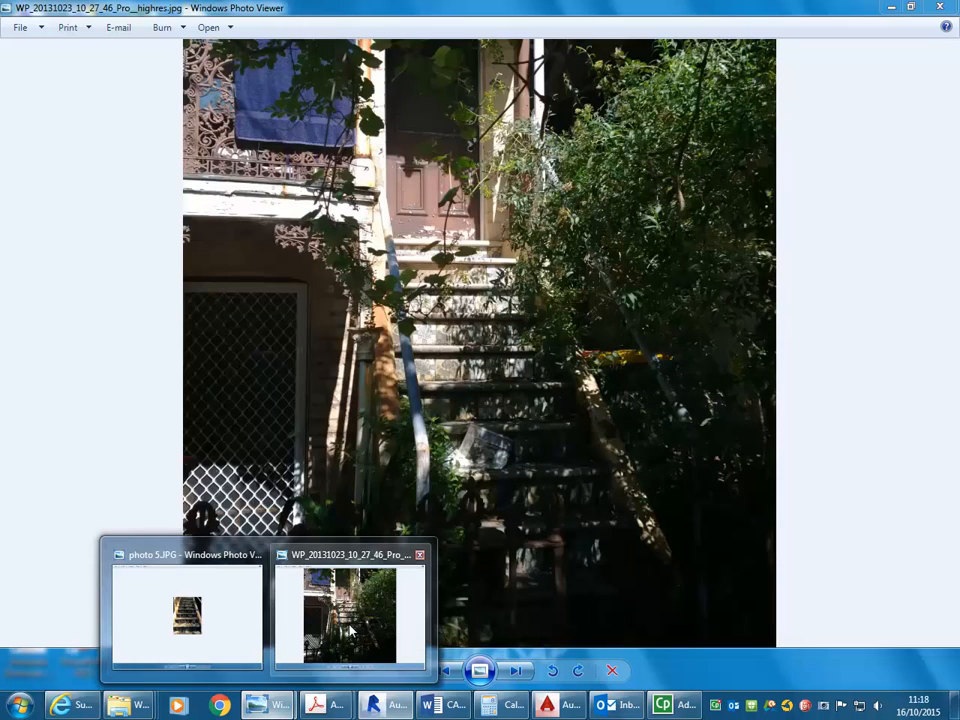
click(350, 628)
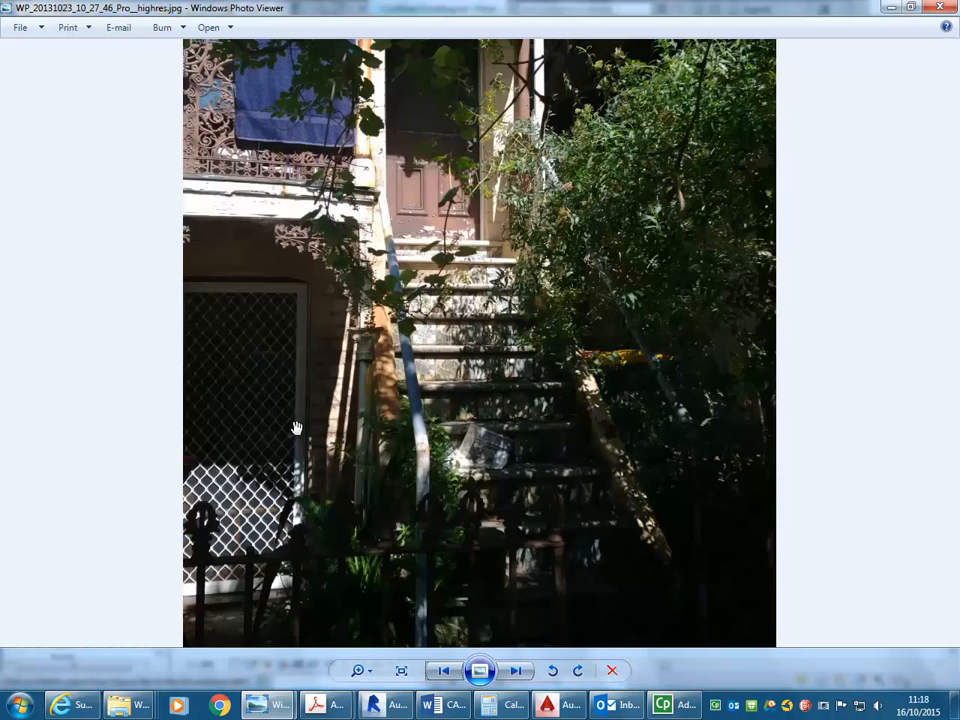
click(890, 9)
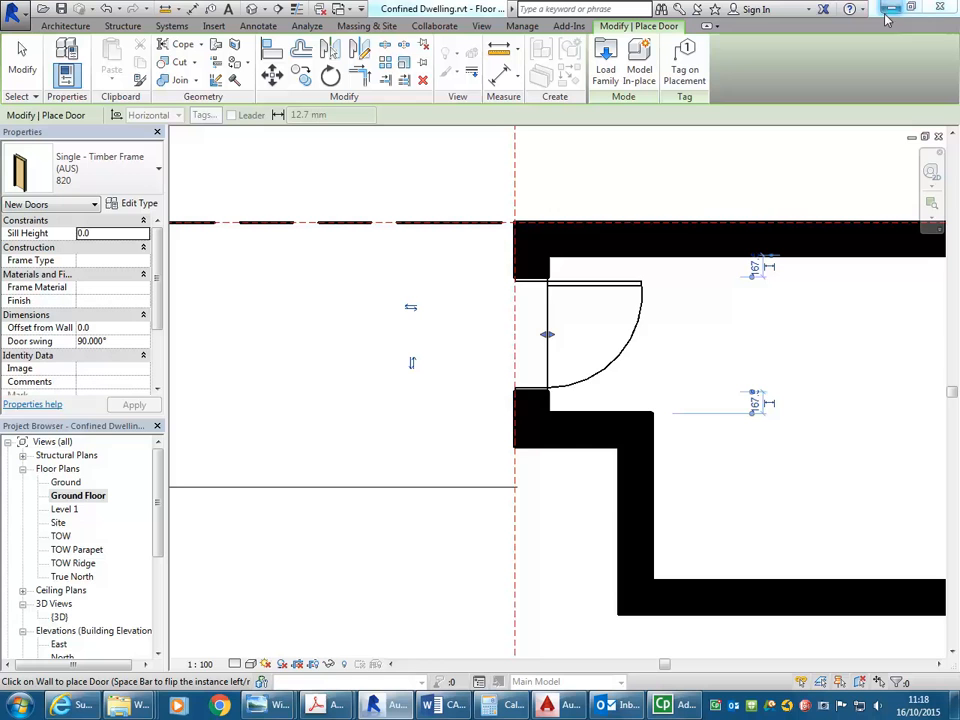
Step: Open the Level 1 floor plan and frame the same stepped end of the building
middle_drag(431, 360, 410, 316)
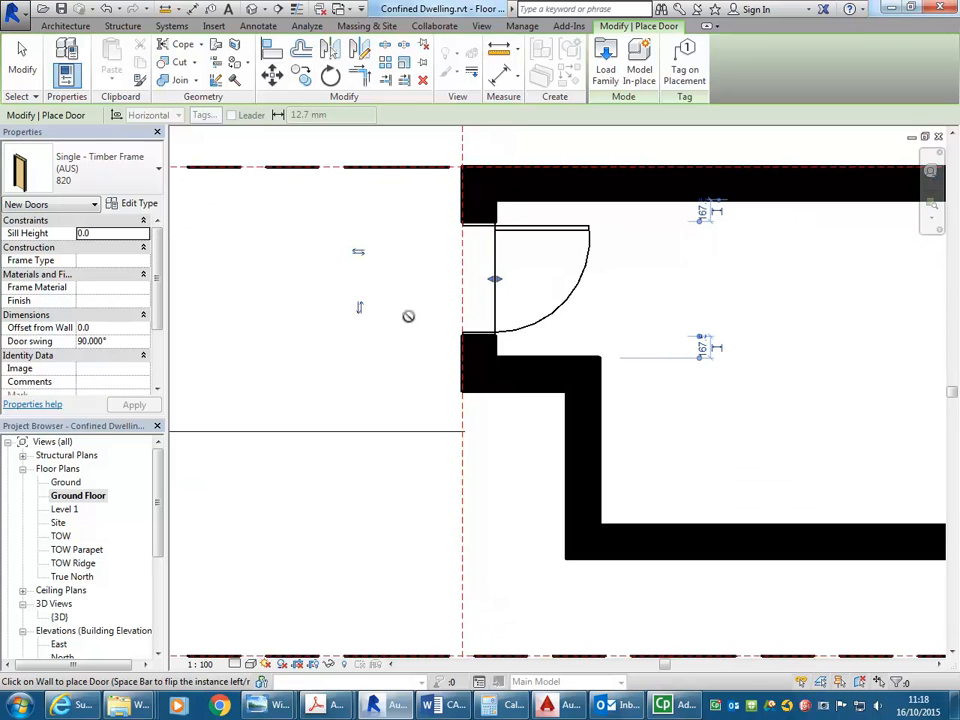
double_click(64, 509)
middle_drag(480, 400, 501, 433)
scroll(443, 437, down, 1)
middle_drag(443, 438, 414, 431)
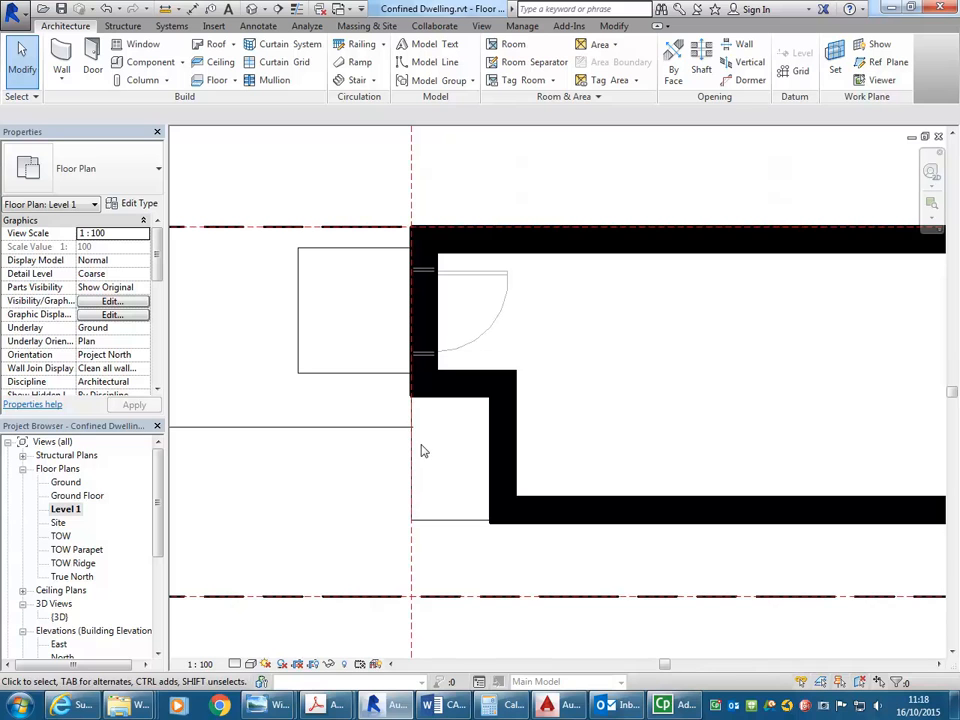
Step: Select the door showing in the projecting end wall to check which level it belongs to, and clear the selection
scroll(422, 451, up, 1)
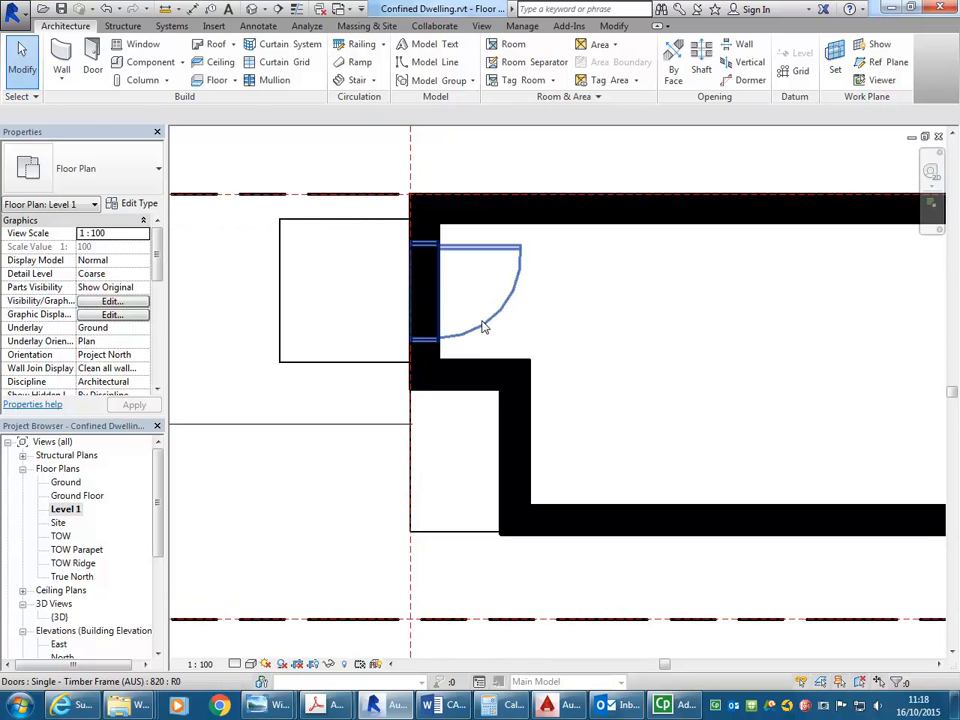
click(483, 327)
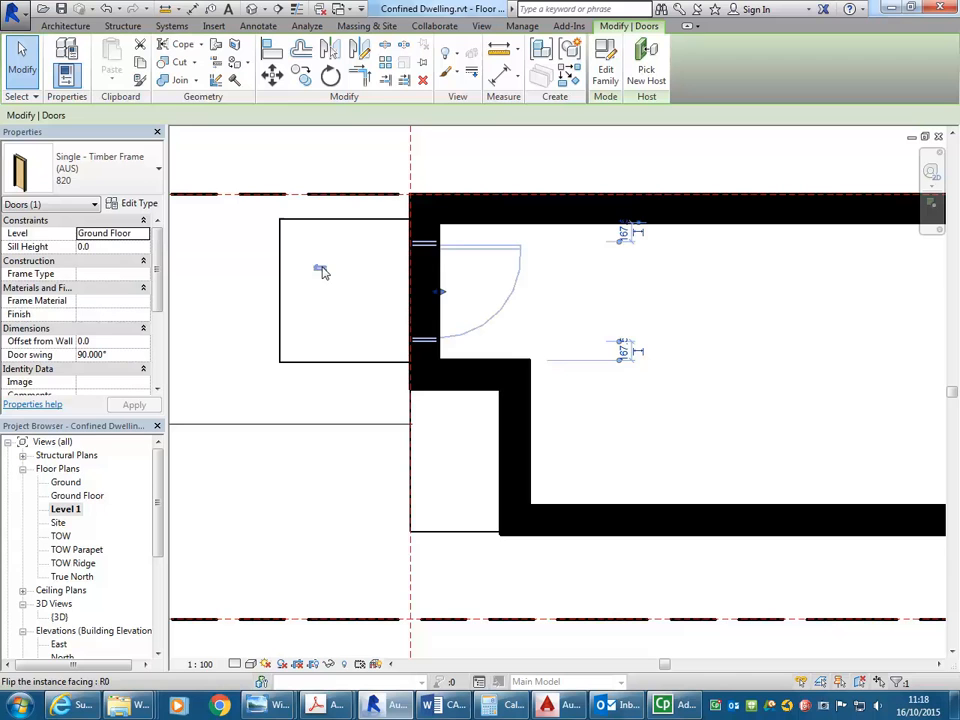
click(475, 470)
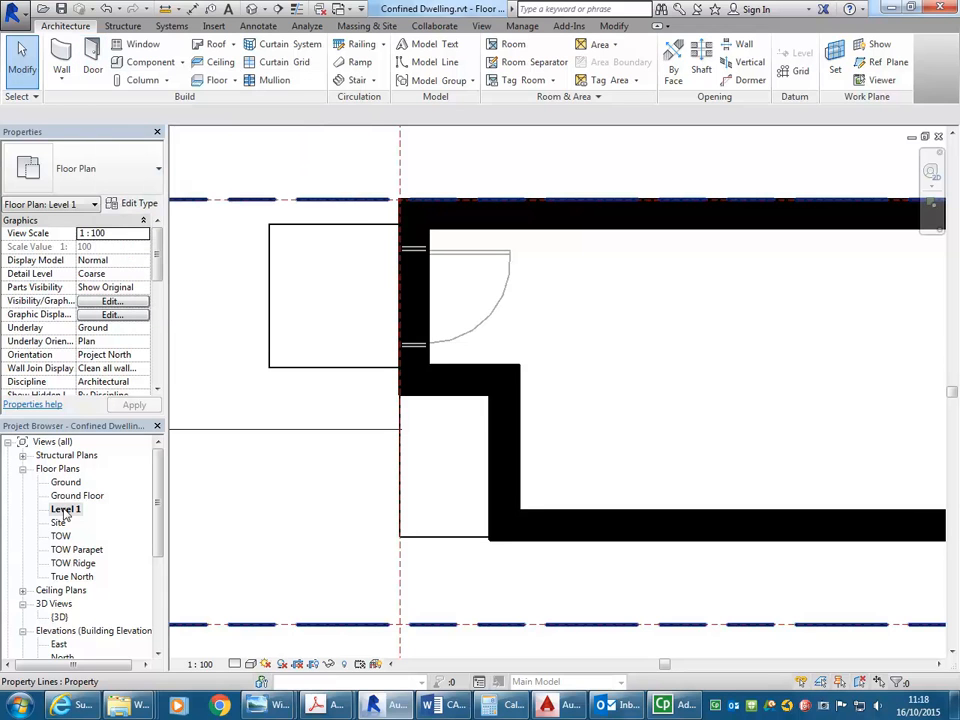
Step: Place the 820 timber-frame door in the recessed end wall on Level 1, centred between the adjoining walls and swinging into the building
click(92, 62)
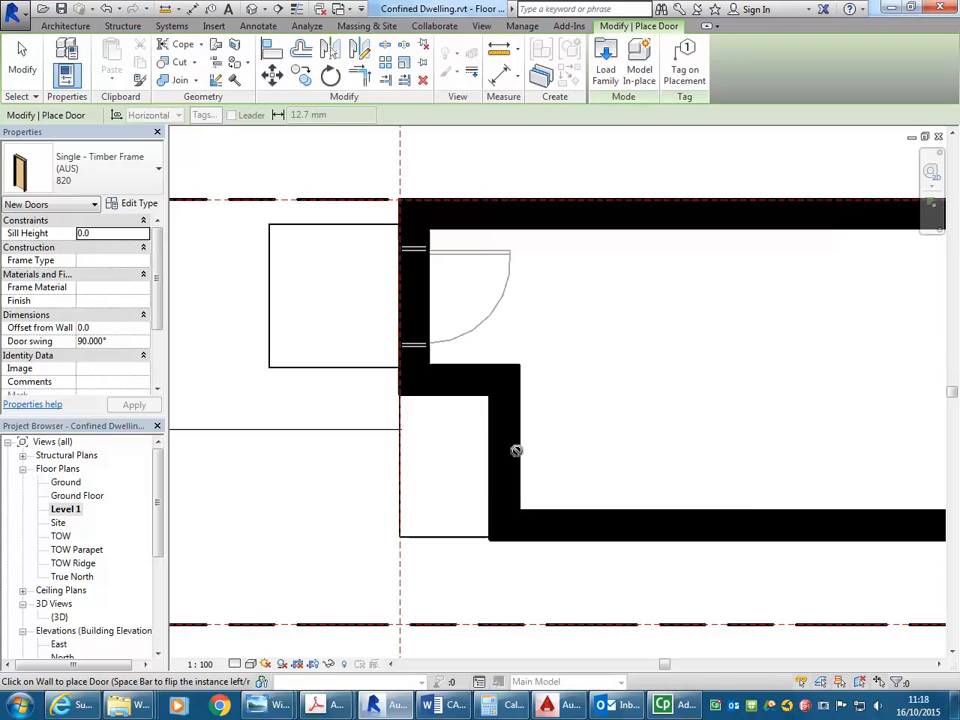
scroll(516, 450, up, 2)
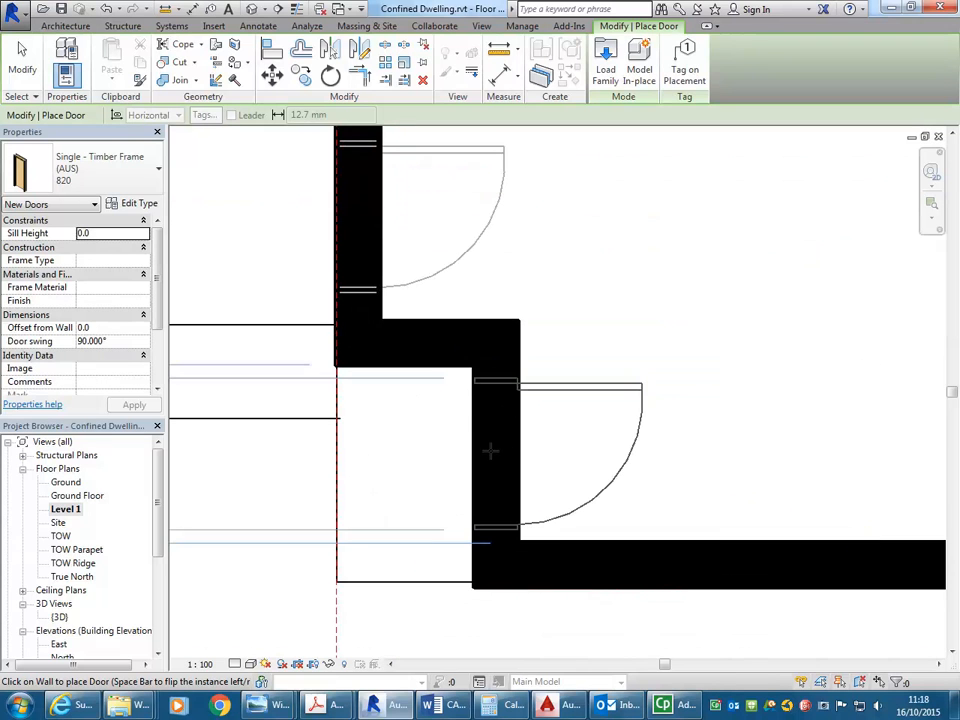
scroll(476, 456, down, 2)
middle_drag(476, 456, 574, 413)
scroll(584, 420, down, 1)
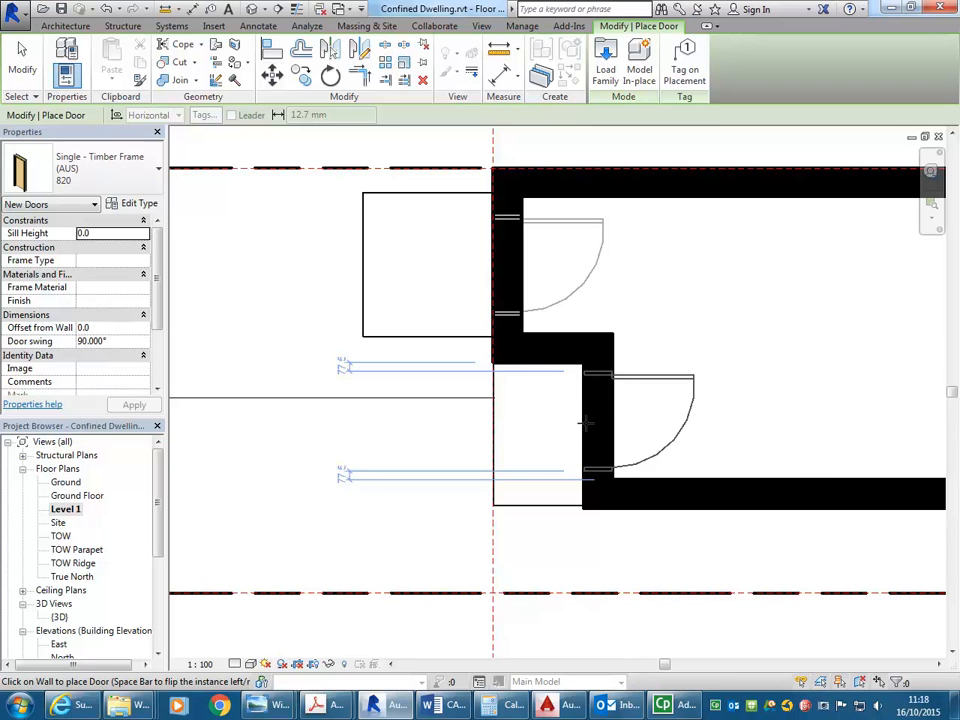
click(588, 422)
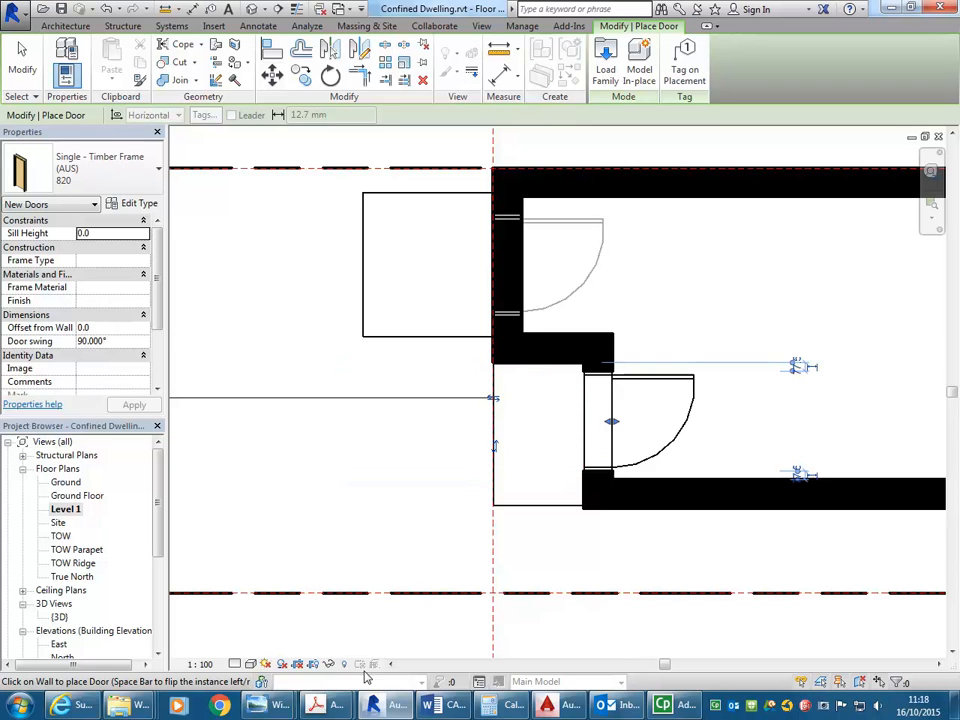
Step: Switch to Windows Photo Viewer, examine the upper entrance door in two of the house photos, and return to Revit
mouse_move(265, 705)
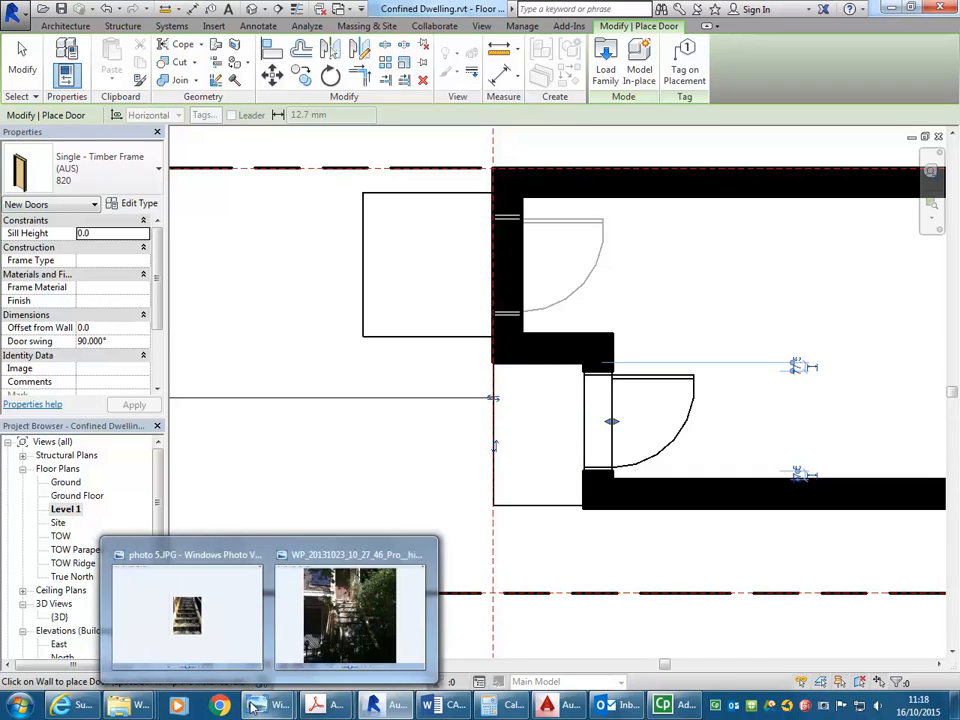
click(351, 641)
scroll(440, 265, up, 5)
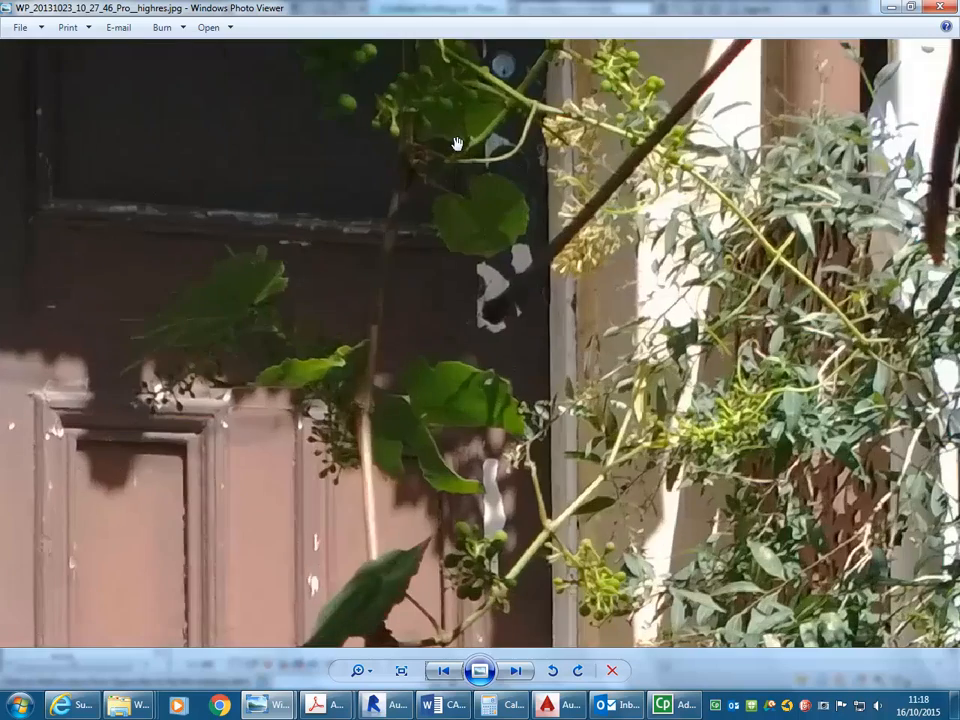
scroll(470, 295, down, 3)
scroll(478, 320, up, 2)
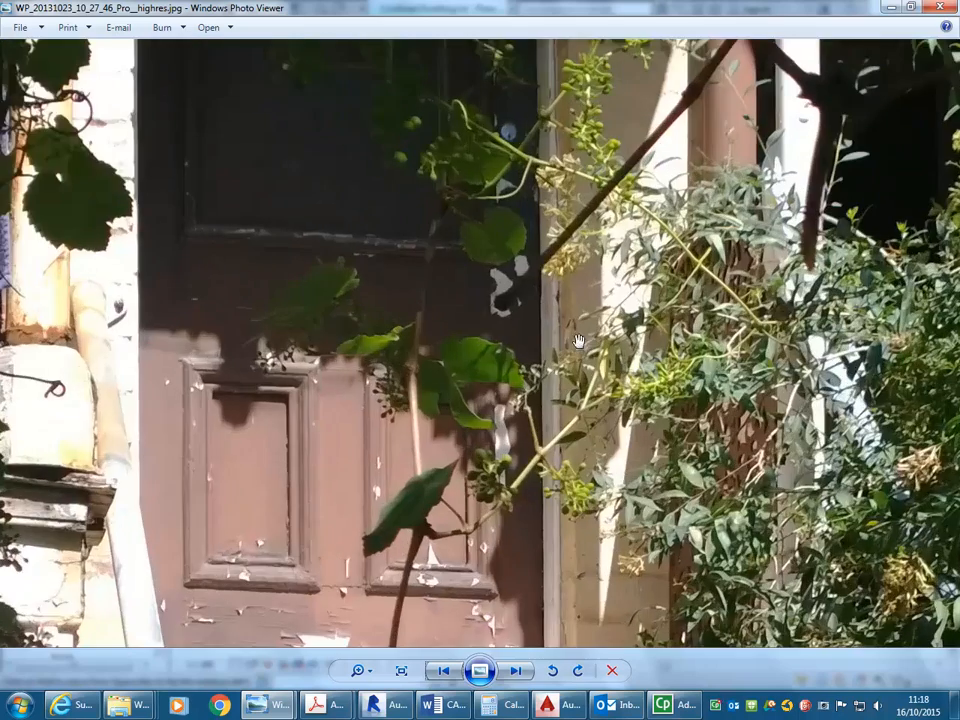
scroll(478, 328, down, 5)
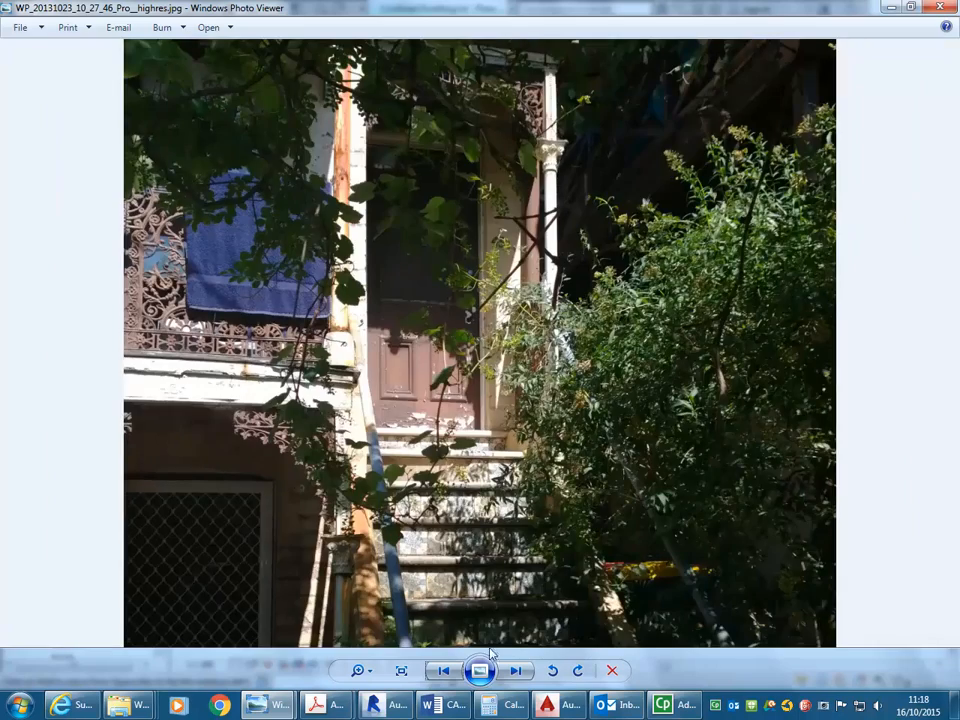
click(516, 670)
scroll(553, 369, up, 5)
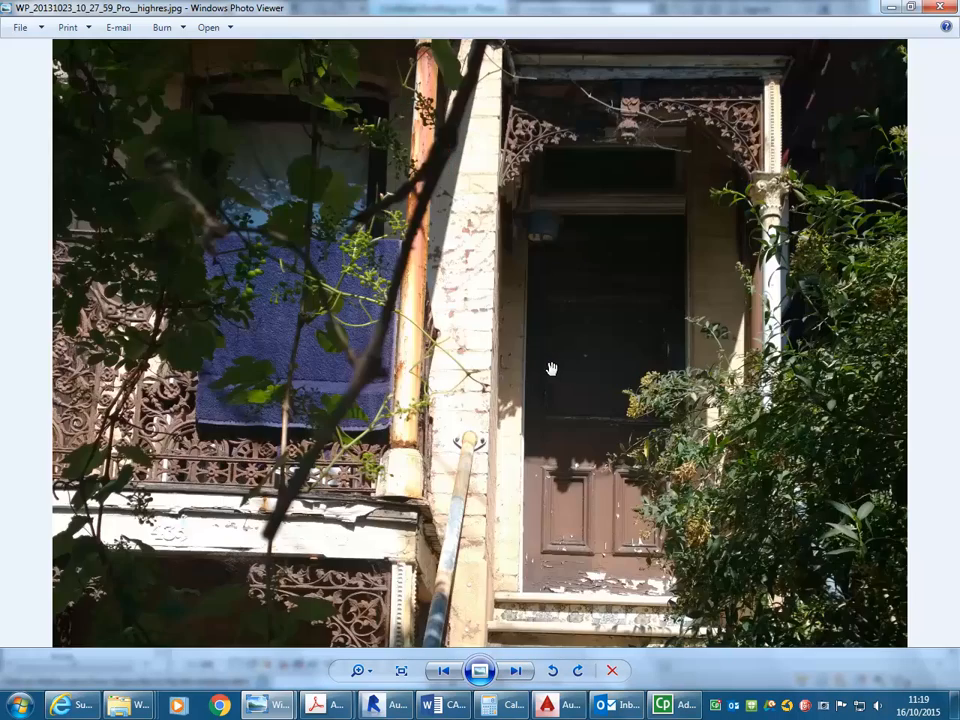
scroll(640, 414, down, 5)
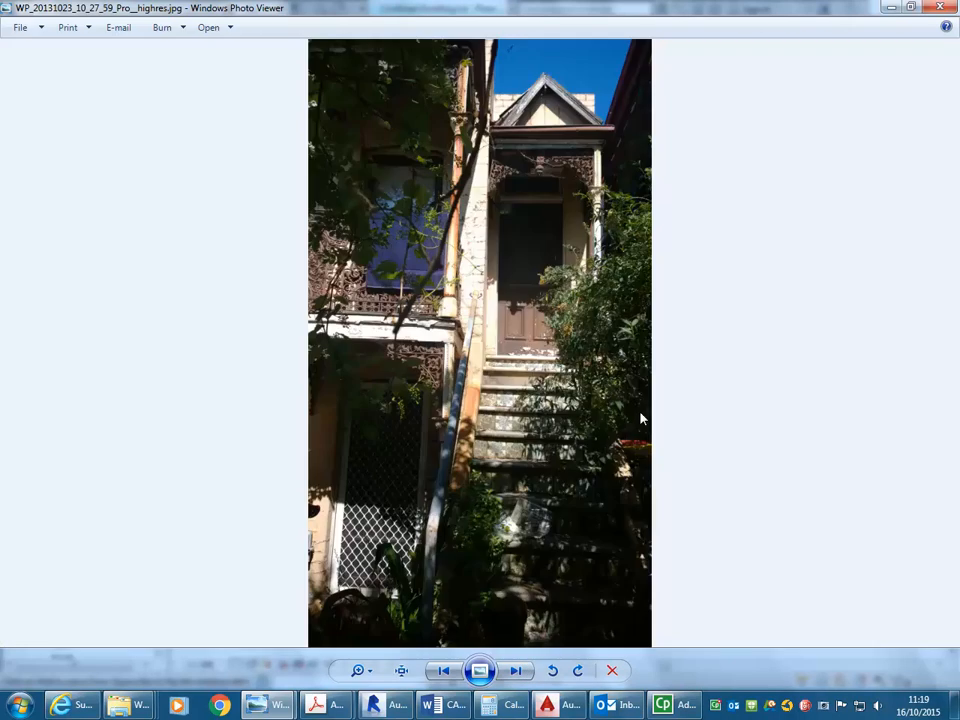
click(888, 6)
Step: Place another 820 timber-frame door in the projecting end wall on Level 1, directly over the Ground Floor door and swinging inward, and end door placement
scroll(583, 379, up, 2)
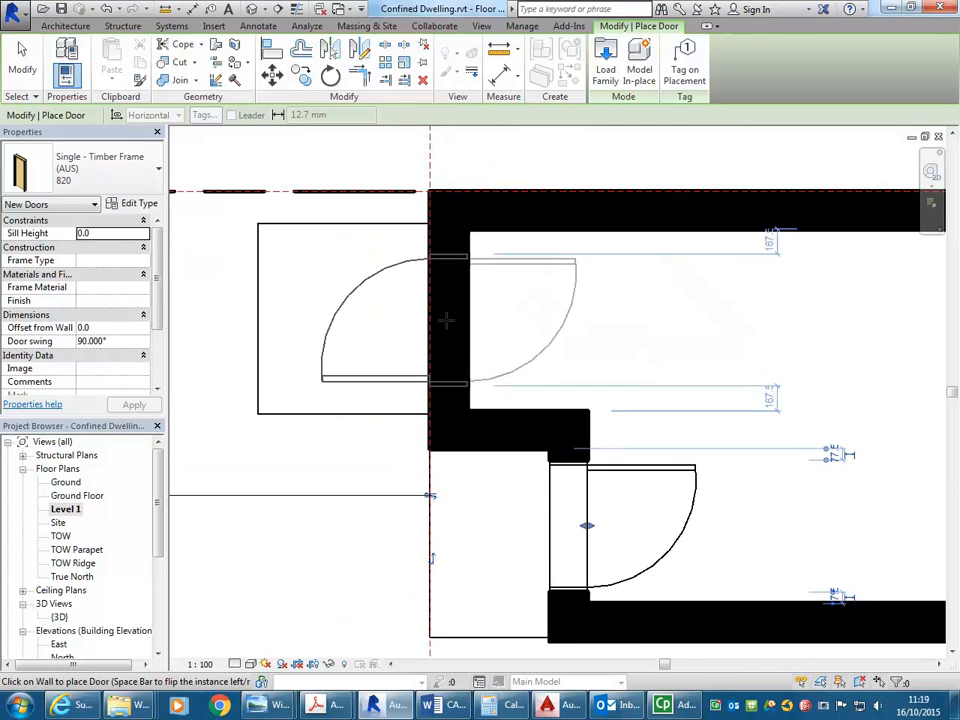
key(space)
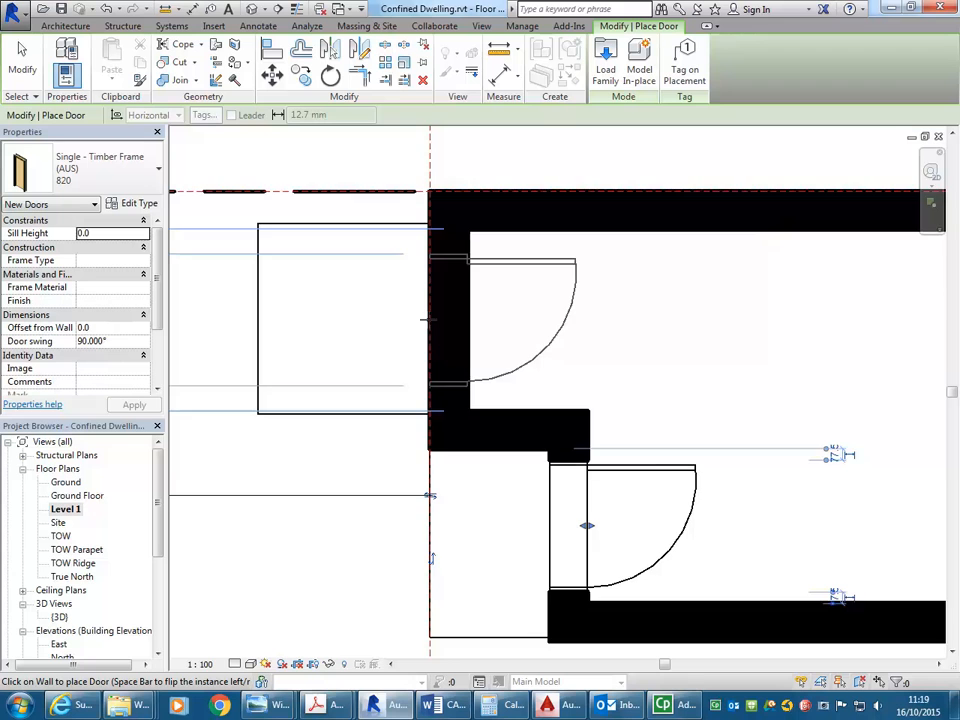
scroll(430, 320, down, 2)
click(429, 320)
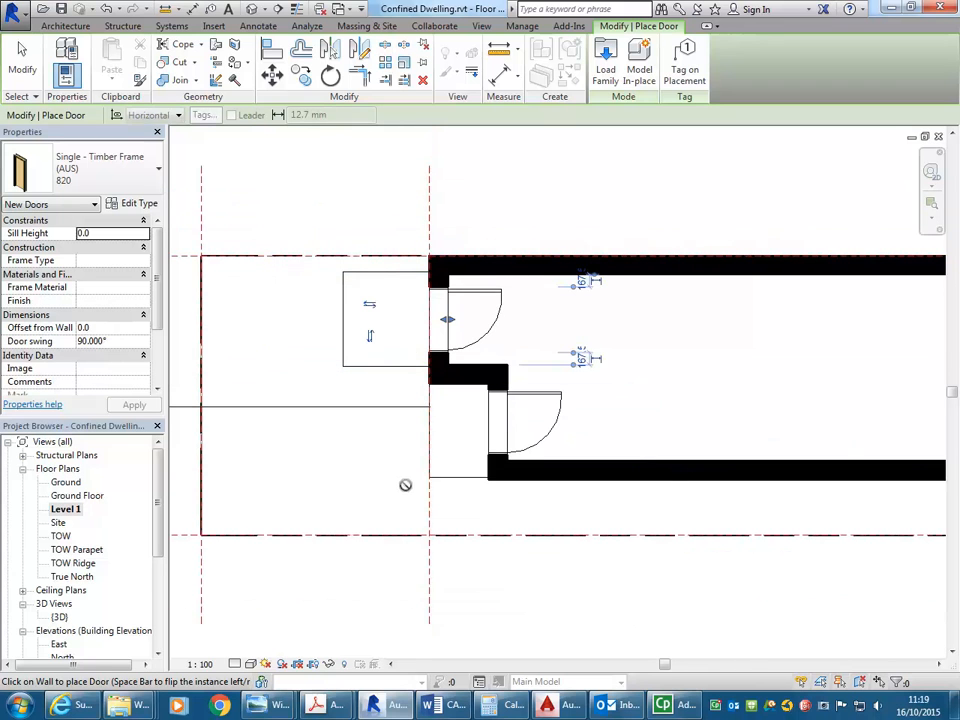
right_click(489, 189)
click(511, 201)
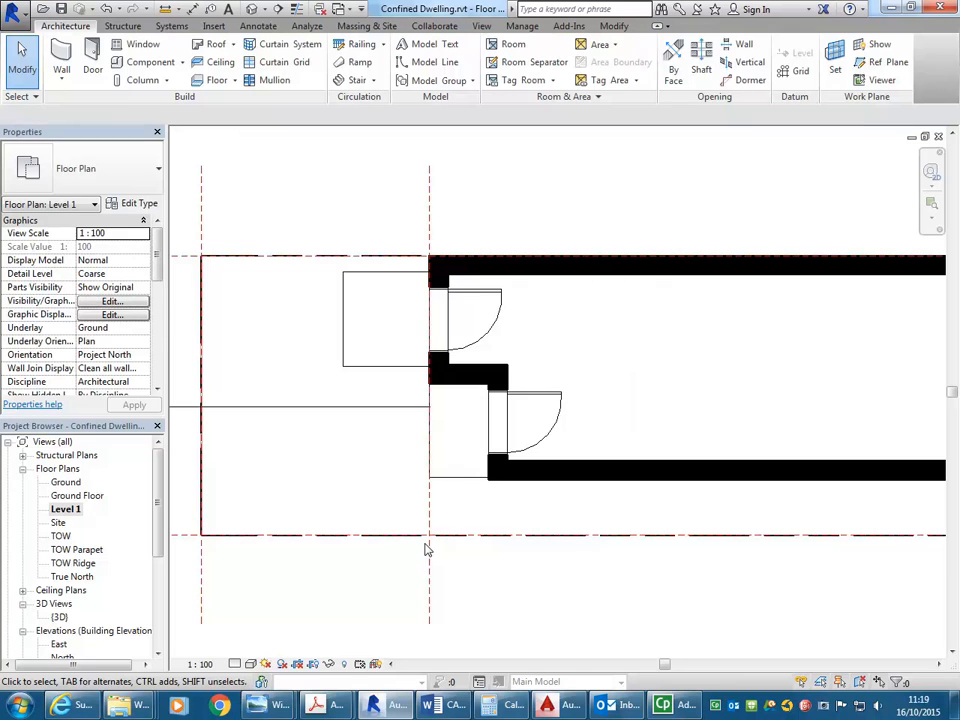
Step: Open the default 3D view and examine the three entrance doors on the stepped end of the building
scroll(384, 339, up, 2)
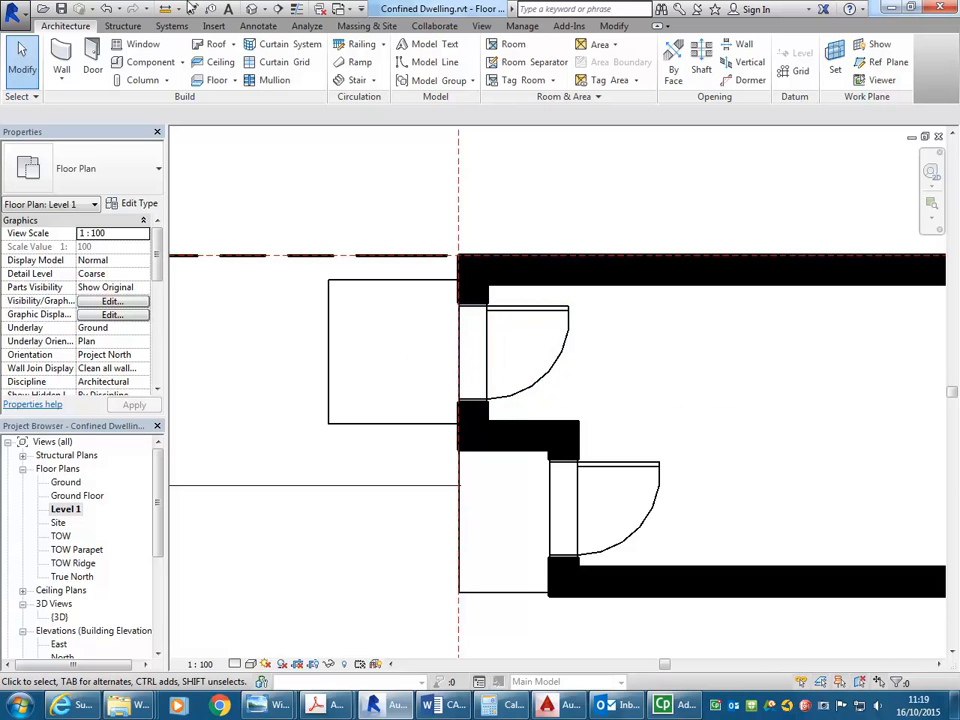
click(252, 9)
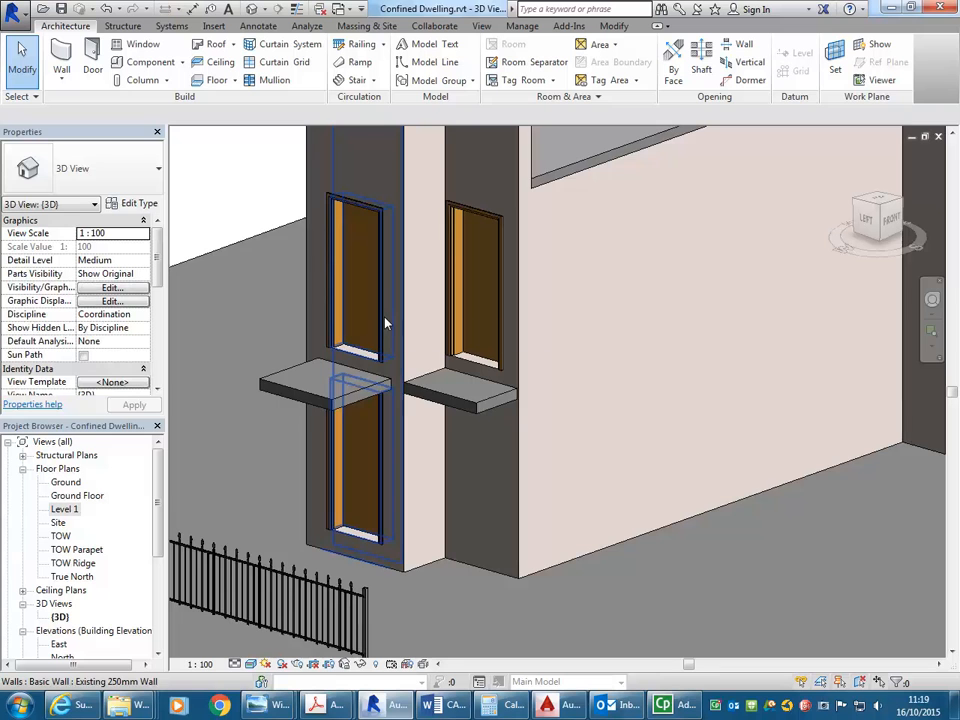
shift+middle_drag(388, 327, 323, 332)
middle_drag(616, 410, 407, 365)
scroll(347, 284, up, 2)
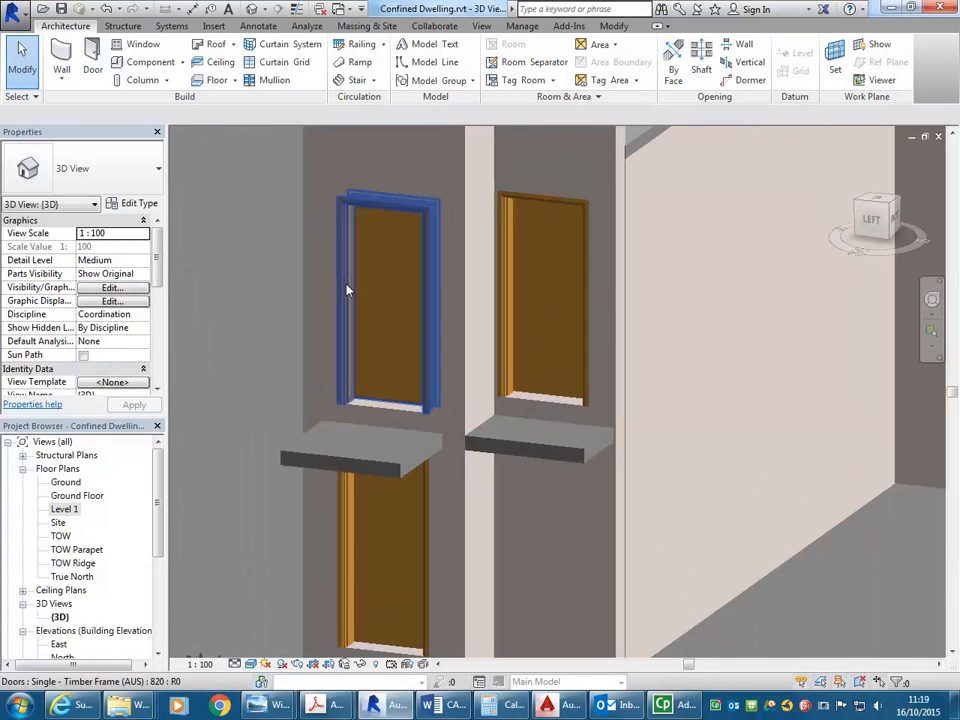
middle_drag(347, 285, 341, 262)
scroll(341, 261, down, 2)
mouse_move(509, 404)
middle_down()
mouse_move(484, 394)
mouse_move(524, 409)
middle_up()
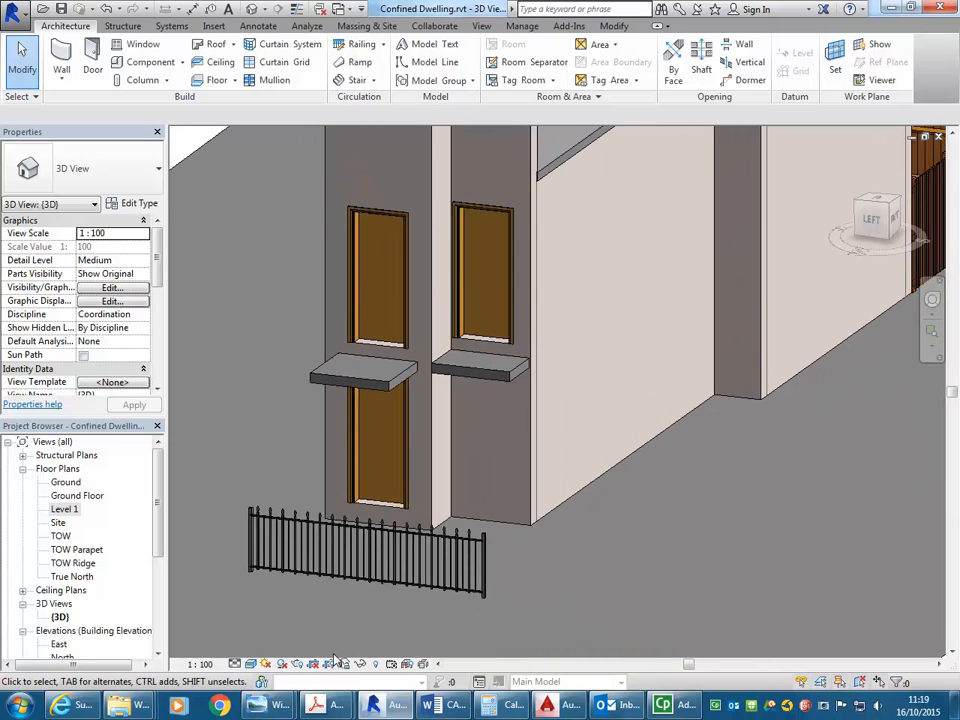
Step: Compare the sill heights of the Level 1 doors with the landing slabs below them
scroll(335, 370, up, 2)
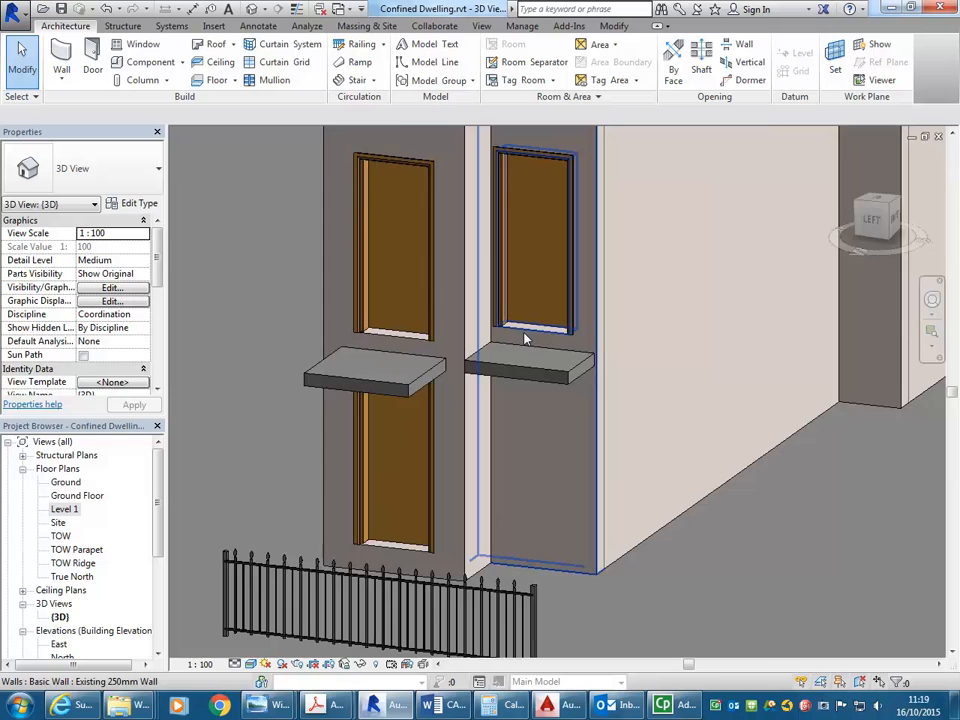
scroll(525, 340, up, 2)
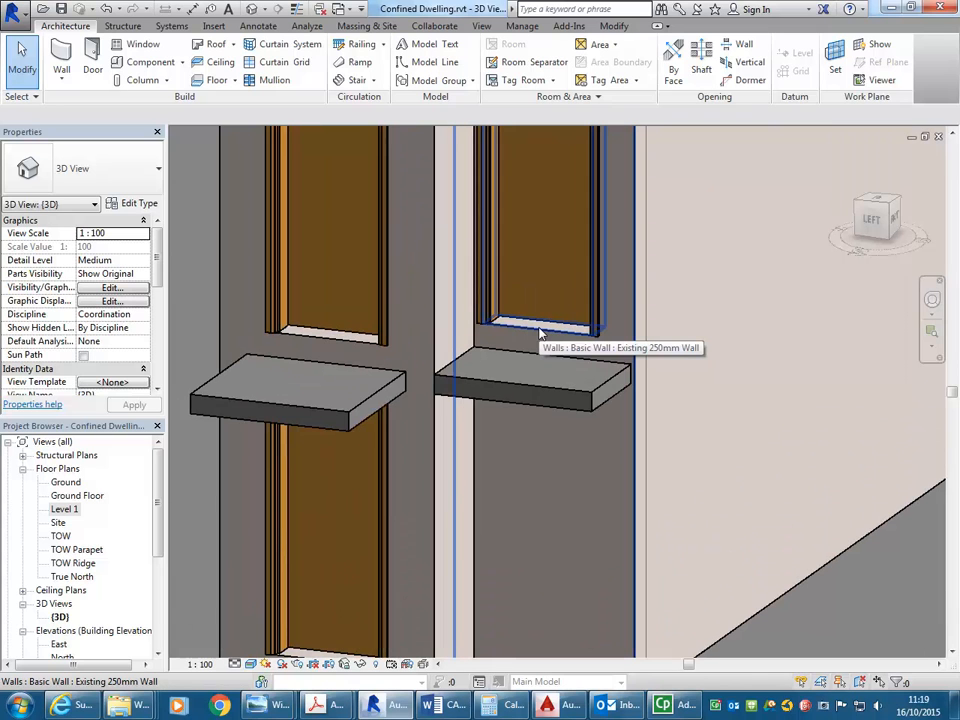
scroll(540, 333, down, 5)
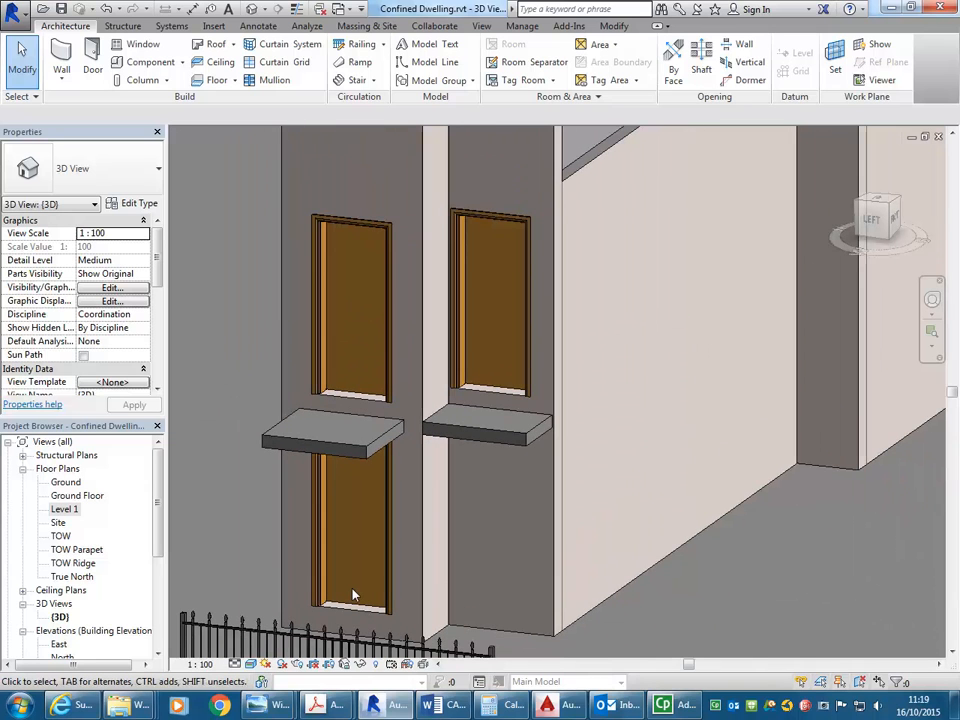
scroll(470, 297, up, 5)
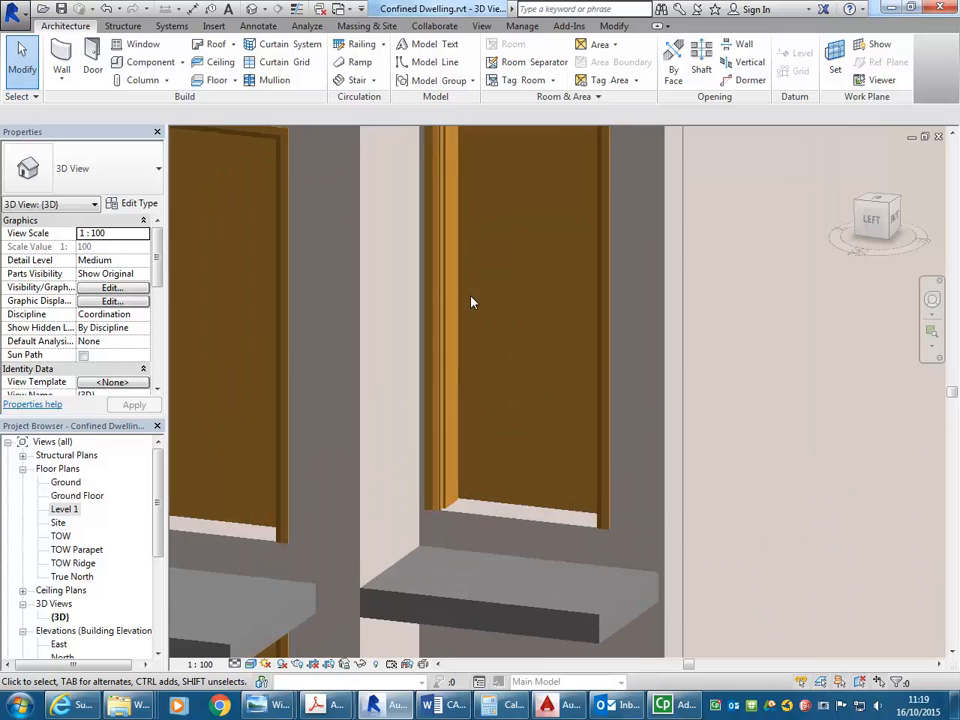
scroll(470, 297, down, 2)
middle_drag(470, 302, 457, 402)
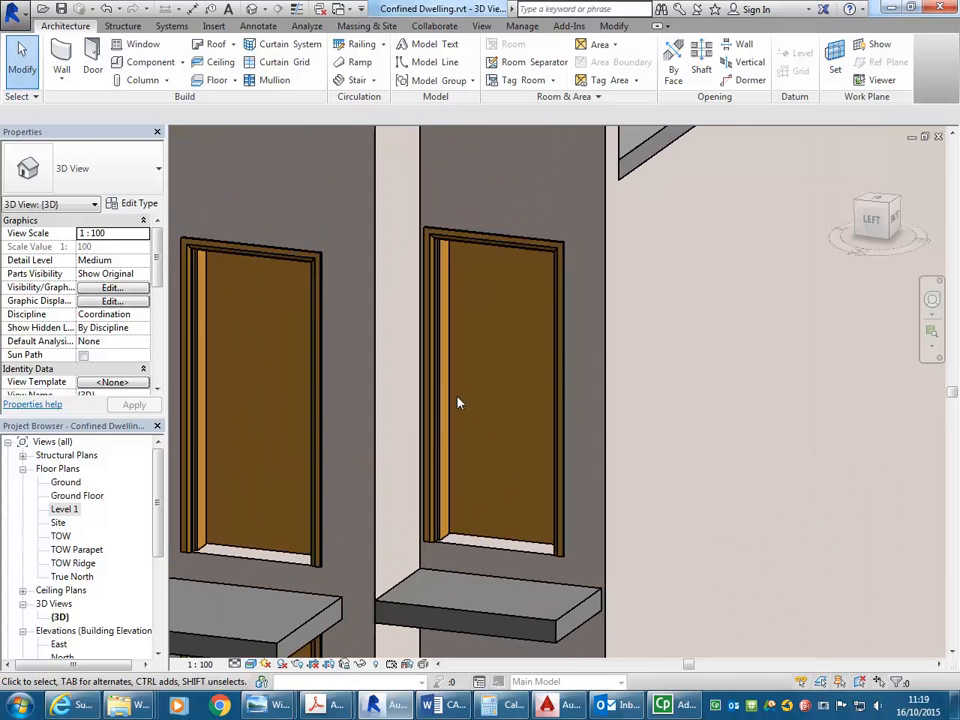
scroll(457, 402, down, 1)
scroll(457, 402, down, 1)
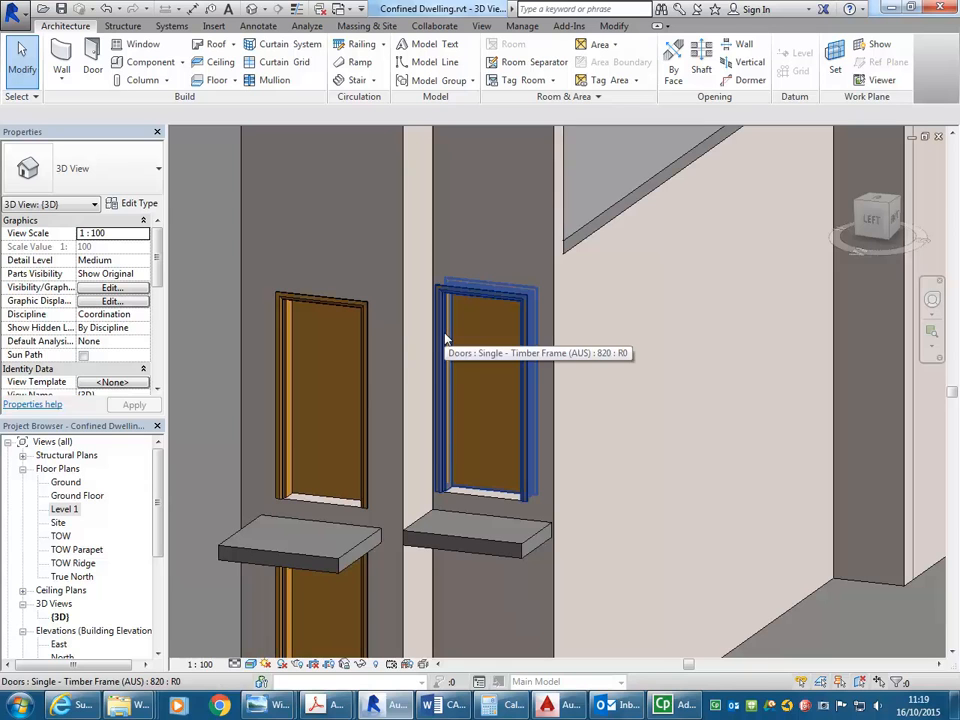
scroll(480, 431, down, 1)
middle_drag(477, 458, 489, 375)
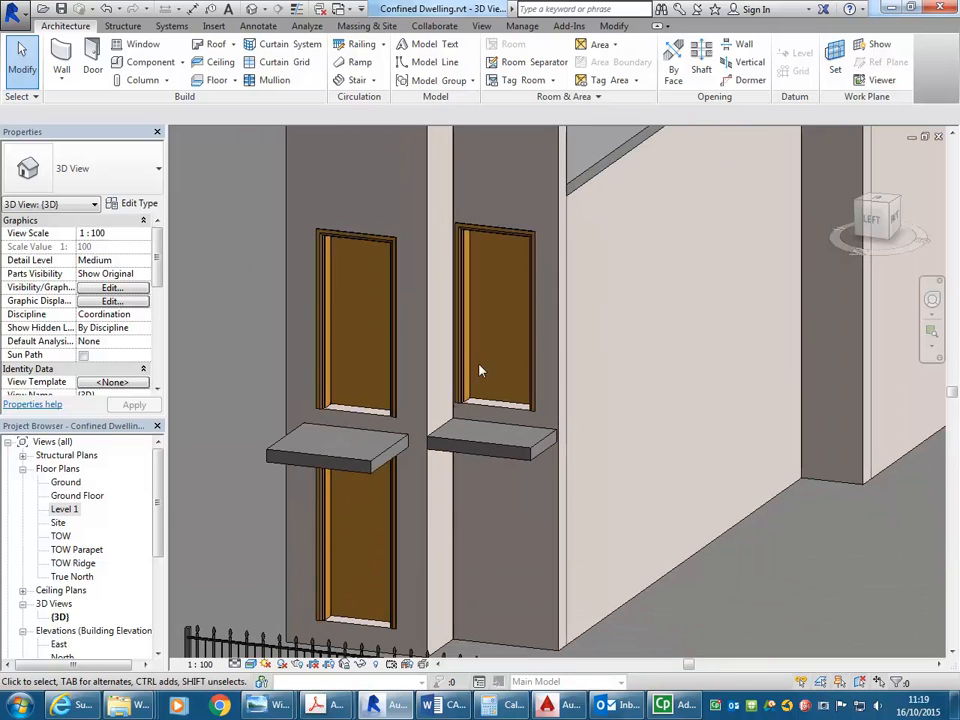
Step: Select the landing slab at the recess and the door above it in turn to check their levels and height offsets, and clear the selection
scroll(466, 434, up, 2)
scroll(466, 434, up, 1)
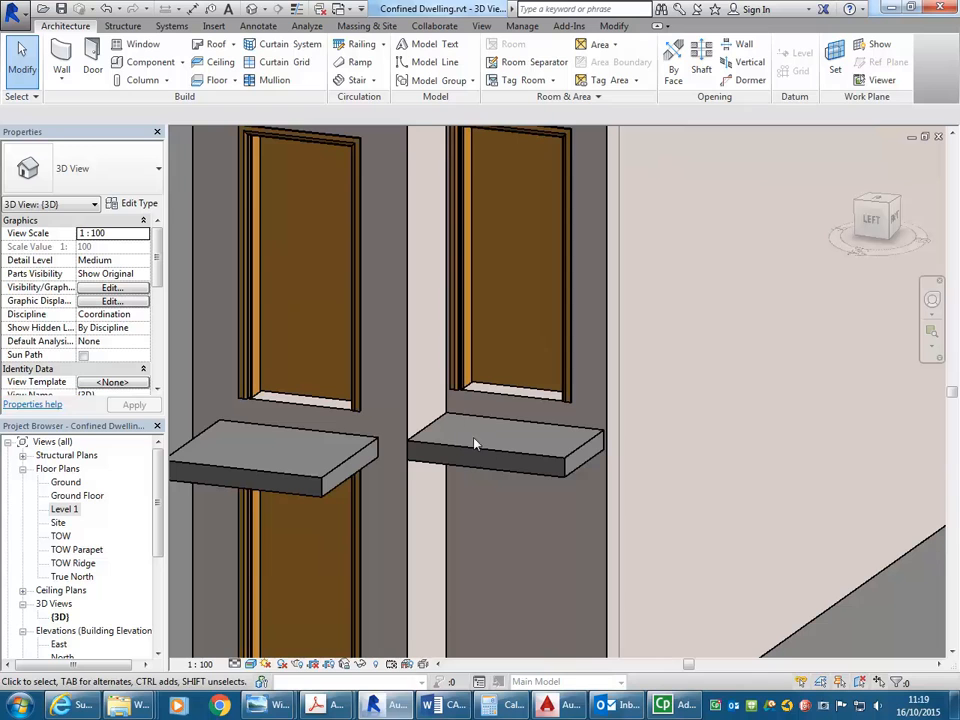
click(482, 458)
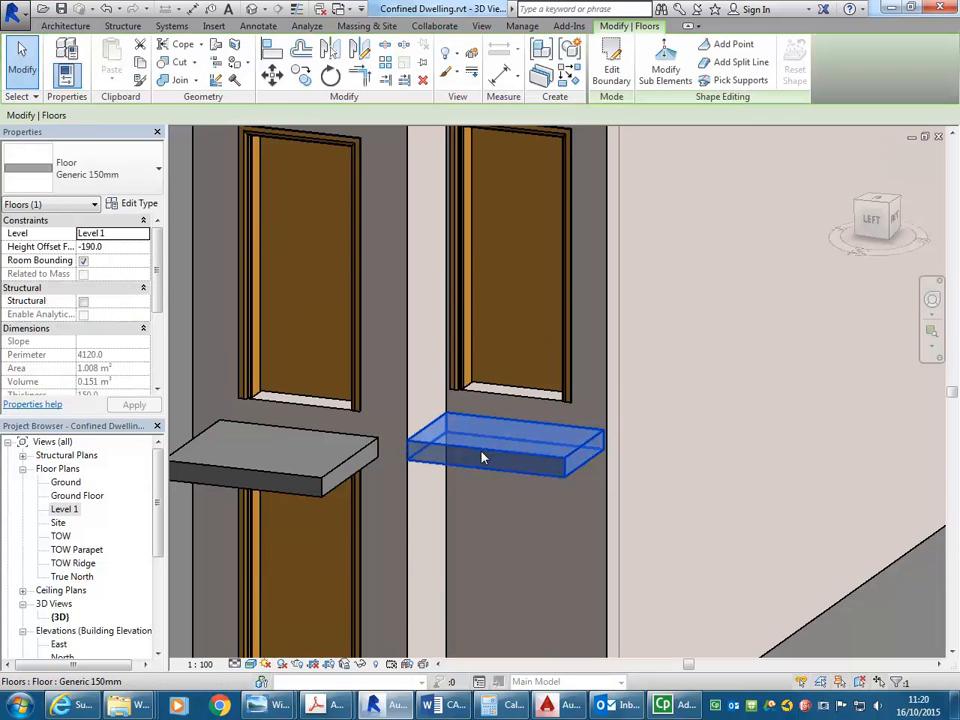
click(535, 390)
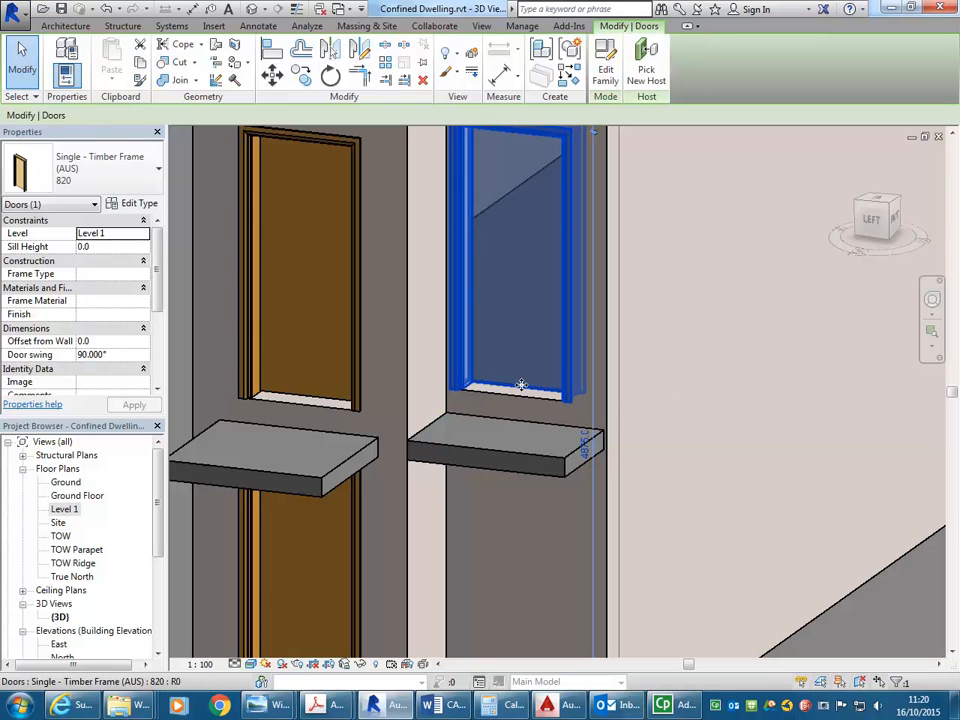
key(Escape)
scroll(496, 527, down, 2)
middle_drag(492, 518, 469, 435)
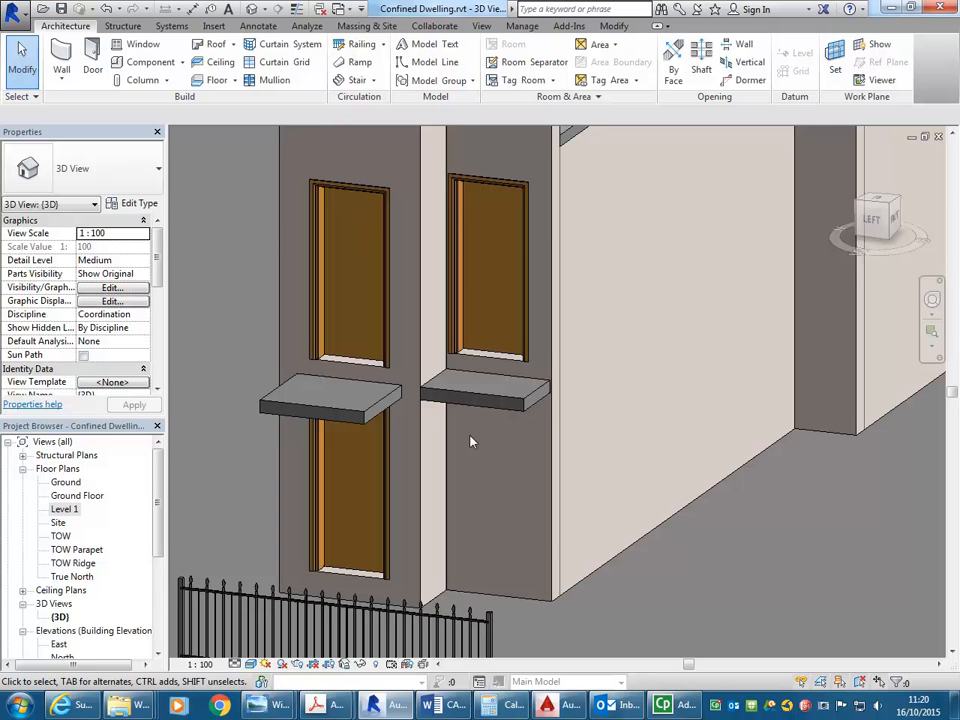
middle_drag(472, 441, 492, 433)
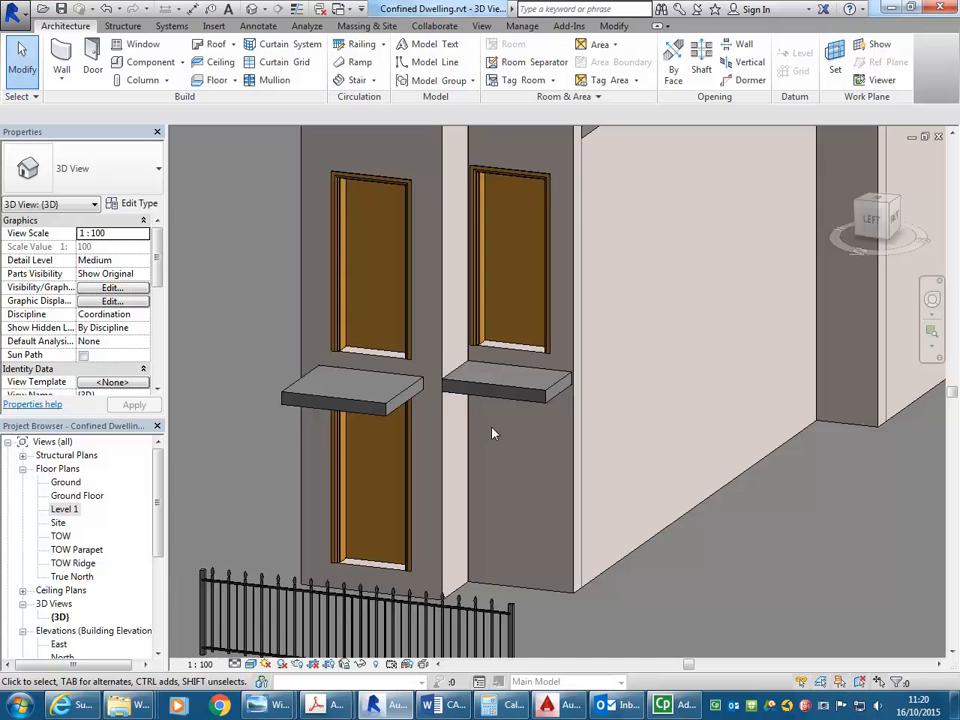
middle_drag(492, 433, 457, 428)
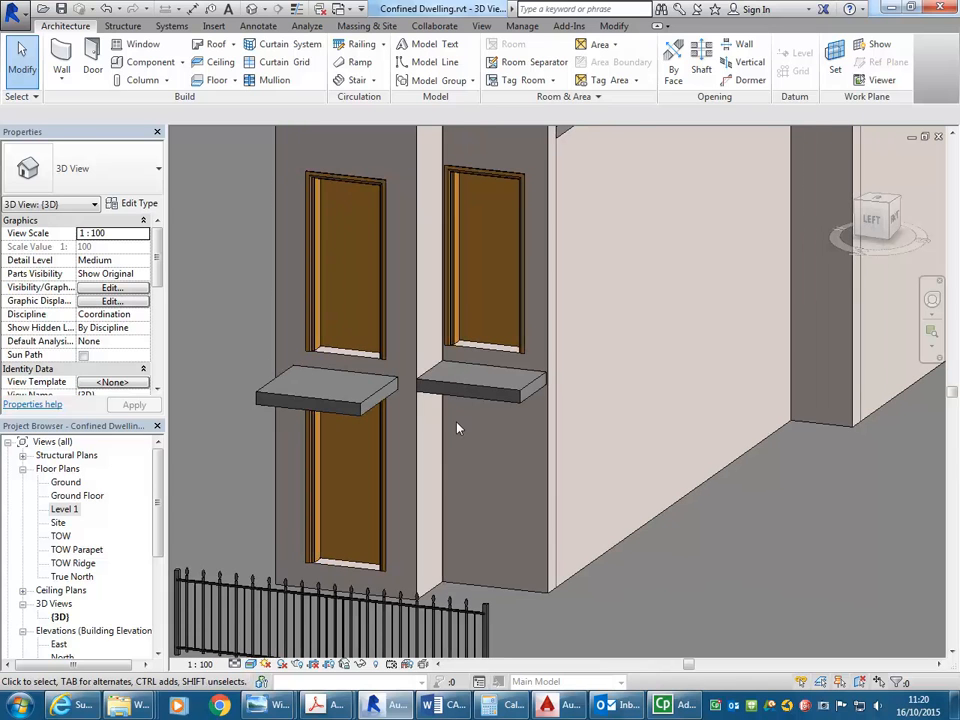
Step: Compare the head of the recessed Level 1 door with the upper entrance door in the Windows Photo Viewer photo, and return to Revit
scroll(457, 428, up, 5)
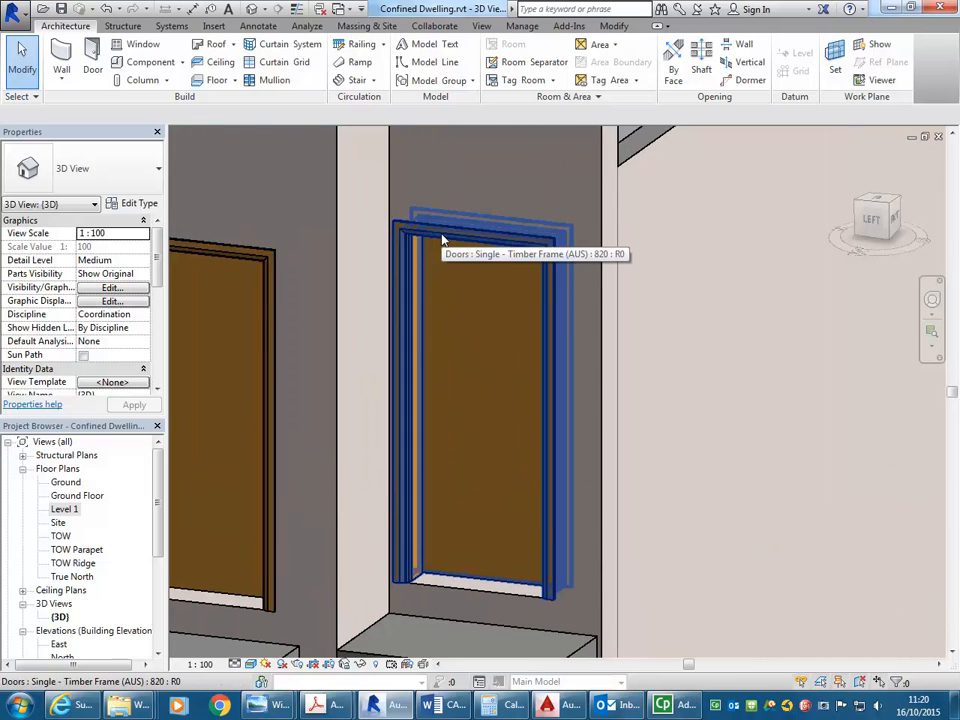
mouse_move(256, 705)
click(342, 642)
scroll(520, 228, up, 3)
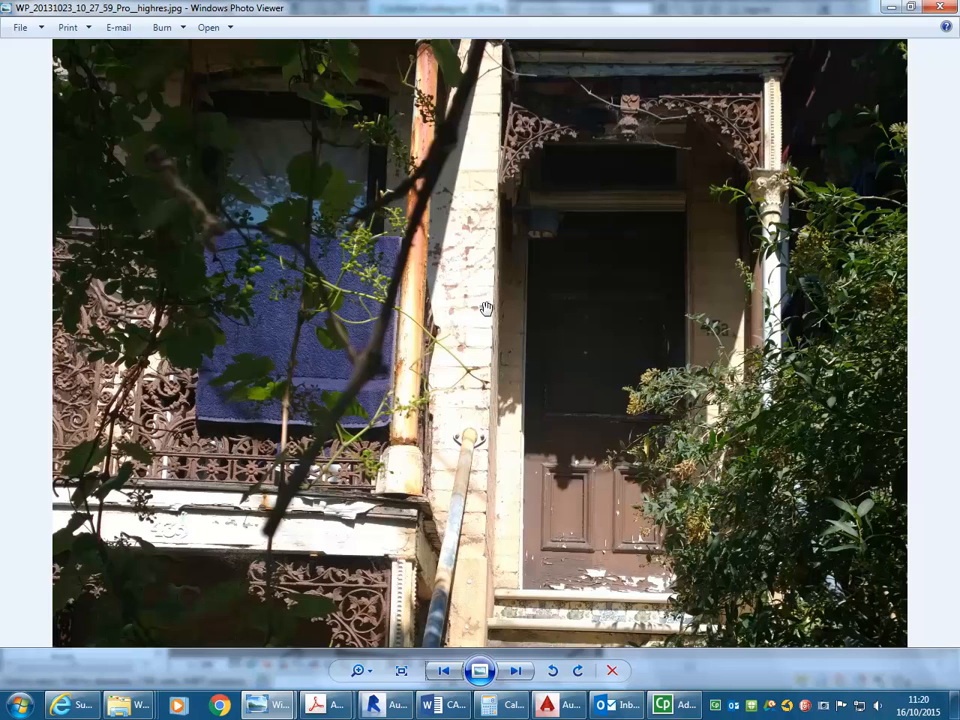
click(895, 7)
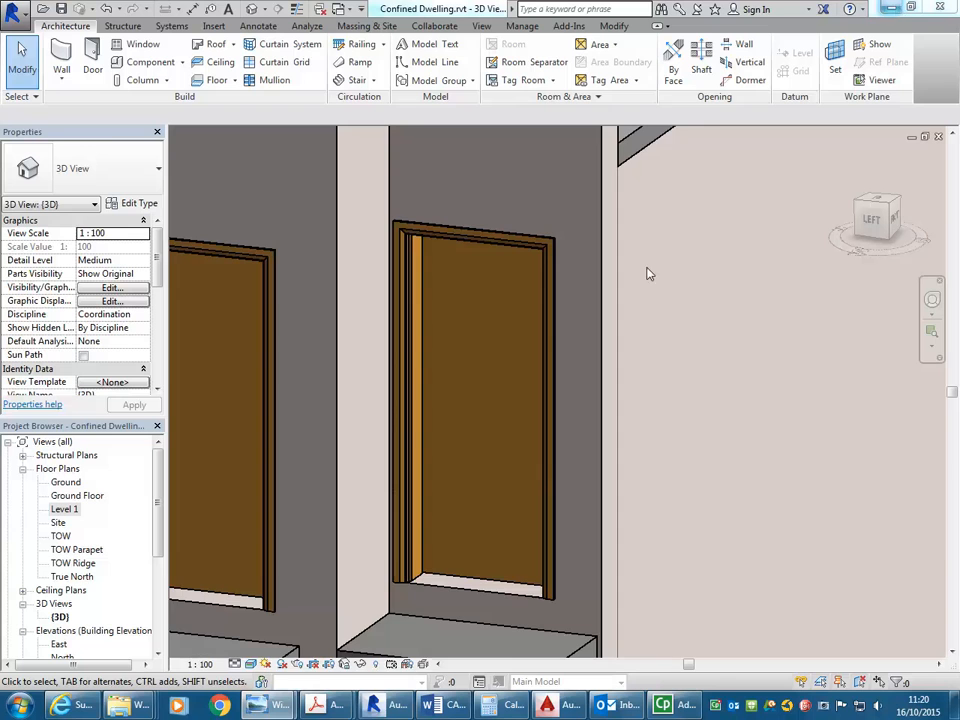
middle_drag(476, 321, 523, 206)
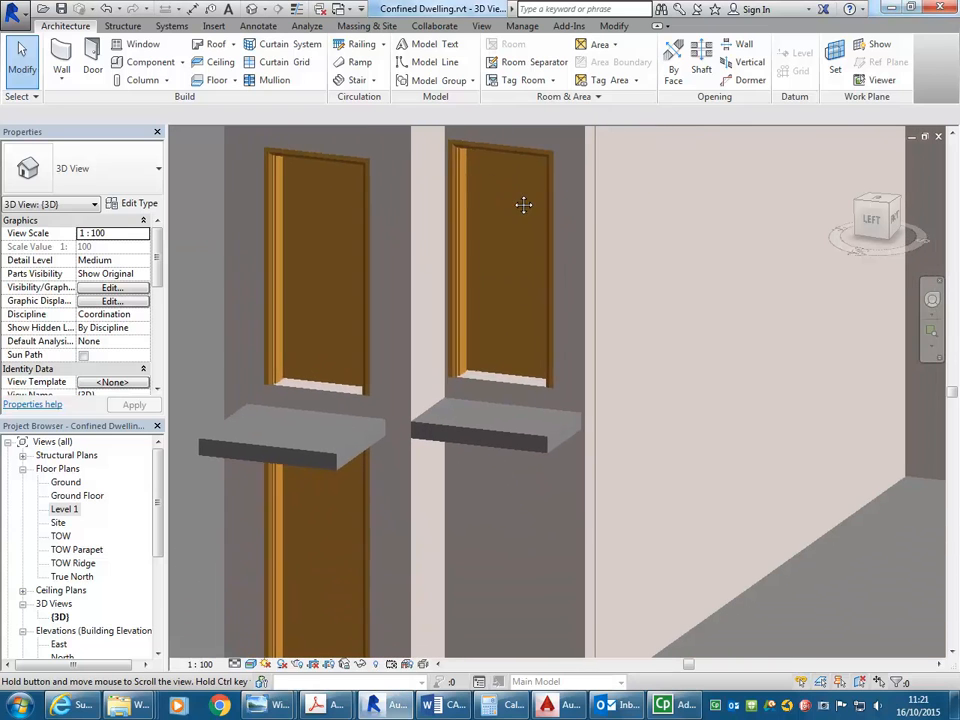